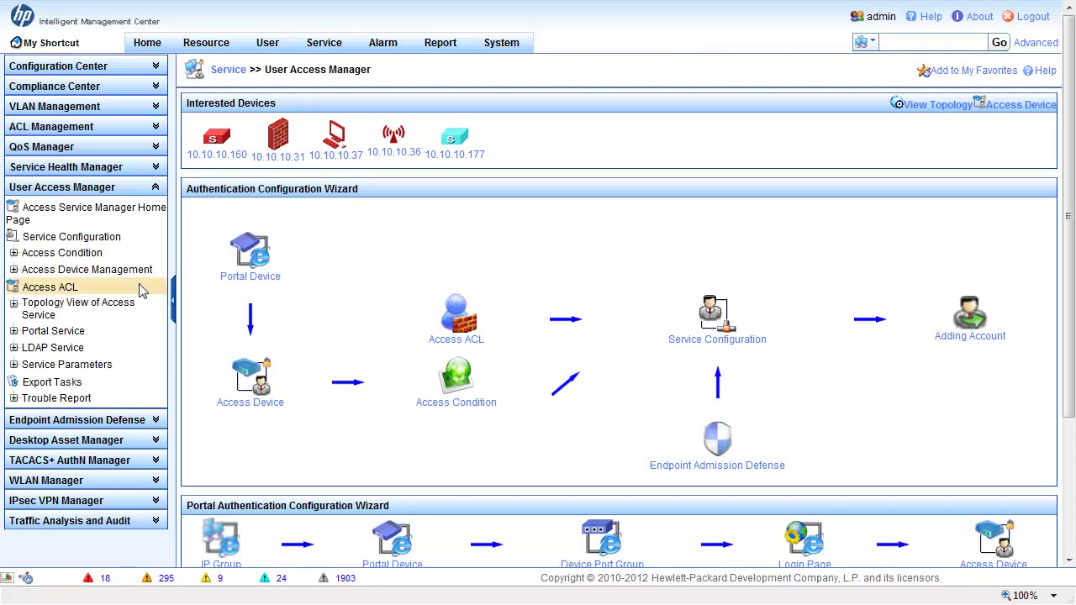
- Expand Access Device Management and show the Access Device List of six ungrouped devices
click(14, 270)
click(88, 286)
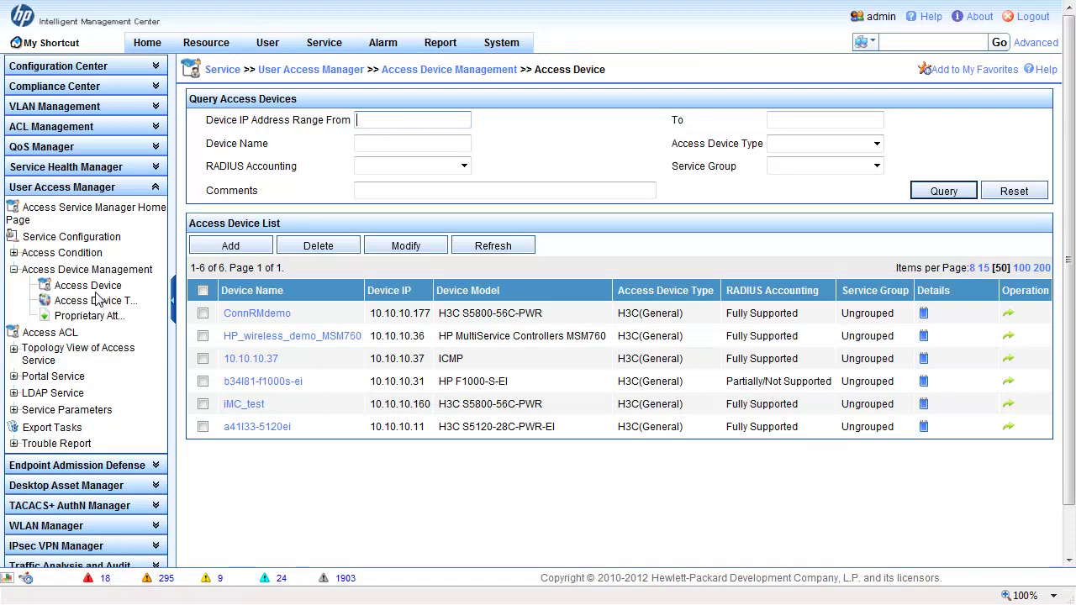
click(15, 376)
click(69, 393)
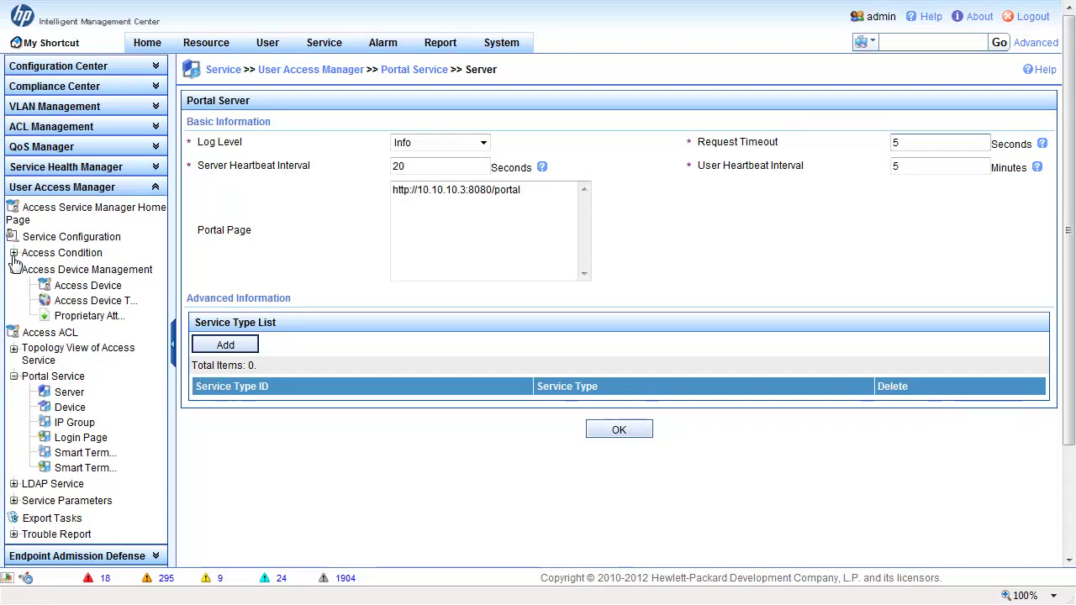
- From the Service Configuration list of nine services, start adding a new service
click(66, 238)
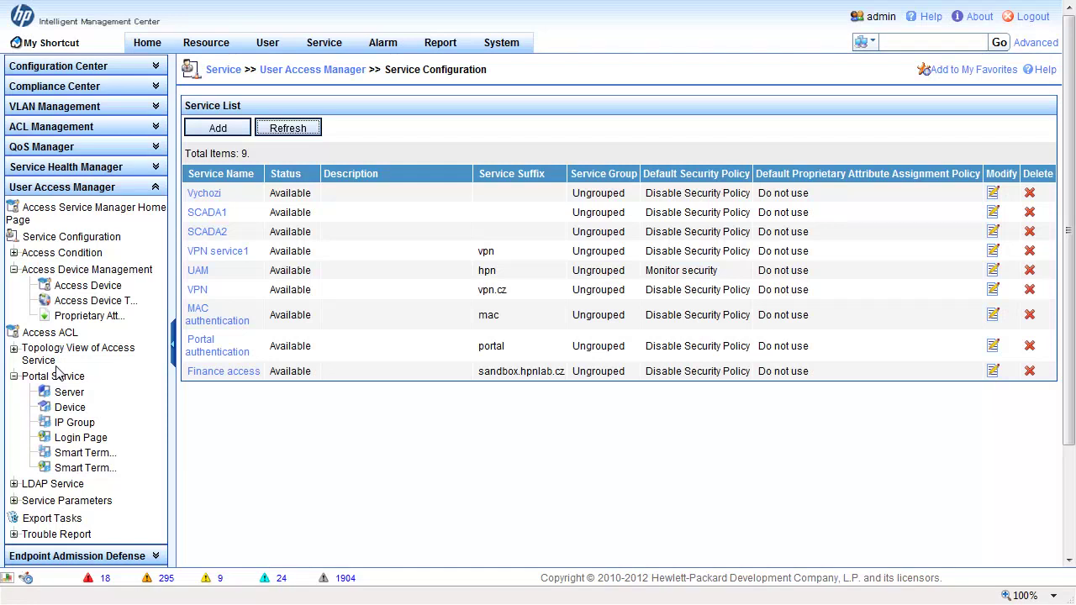
click(216, 133)
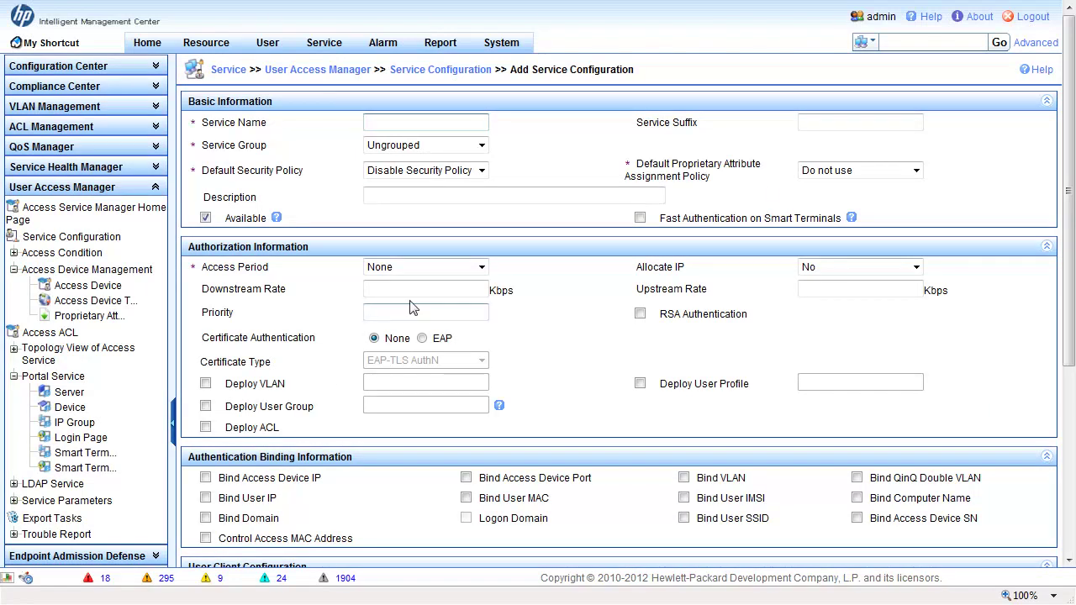
- Review the Access Period and Allocate IP choices, leaving Allocate IP at No
click(850, 122)
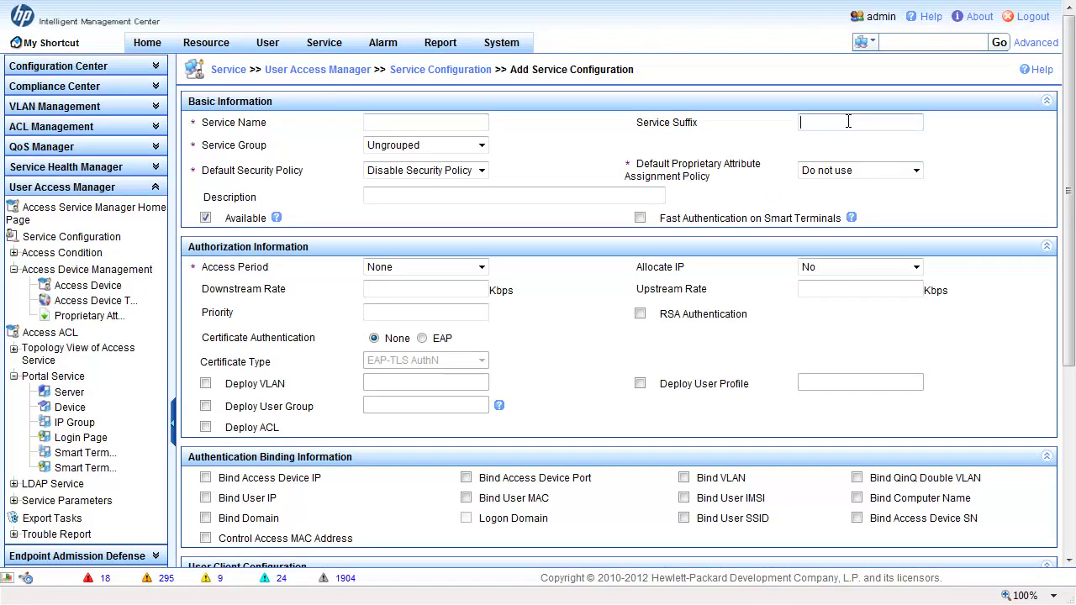
click(393, 268)
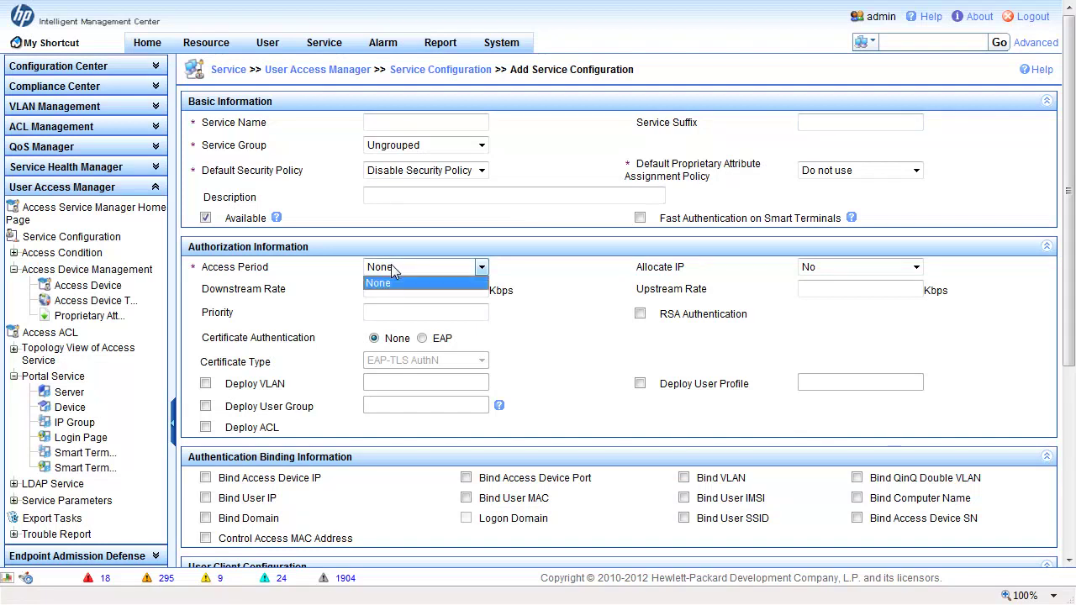
click(266, 272)
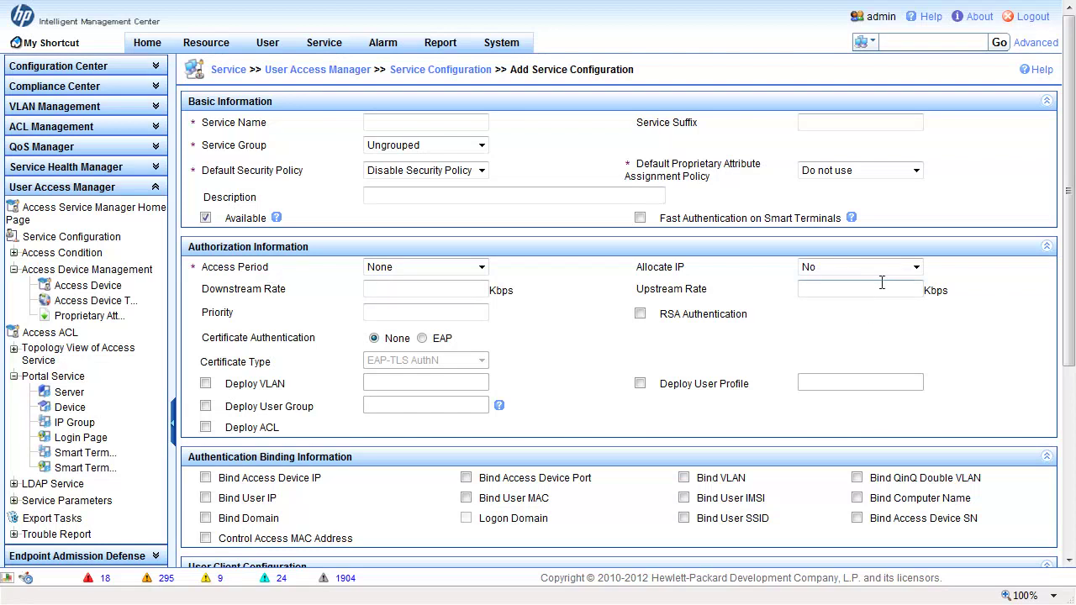
click(817, 269)
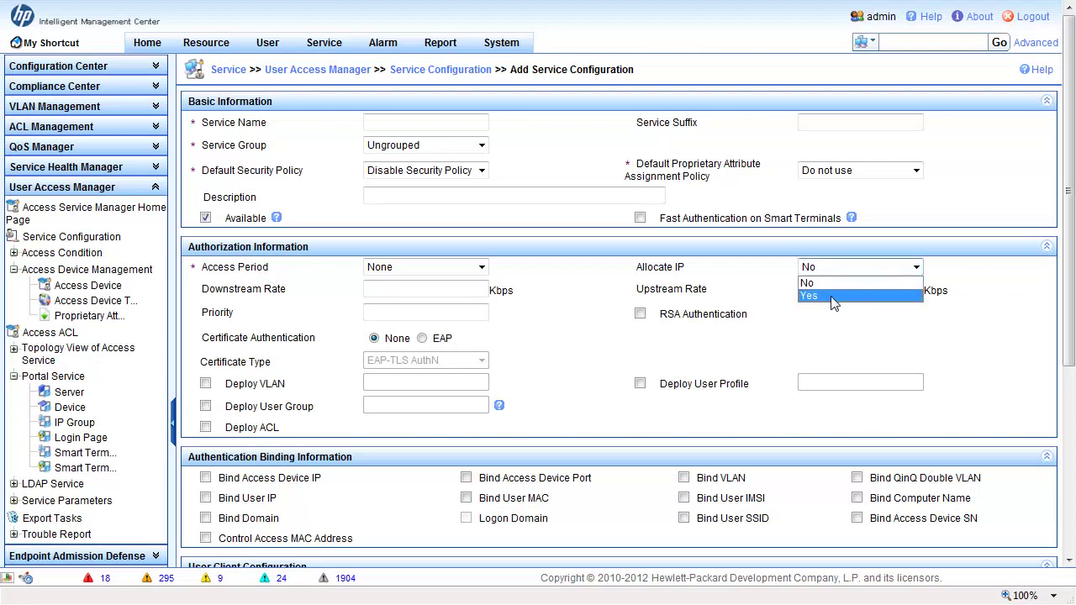
click(580, 355)
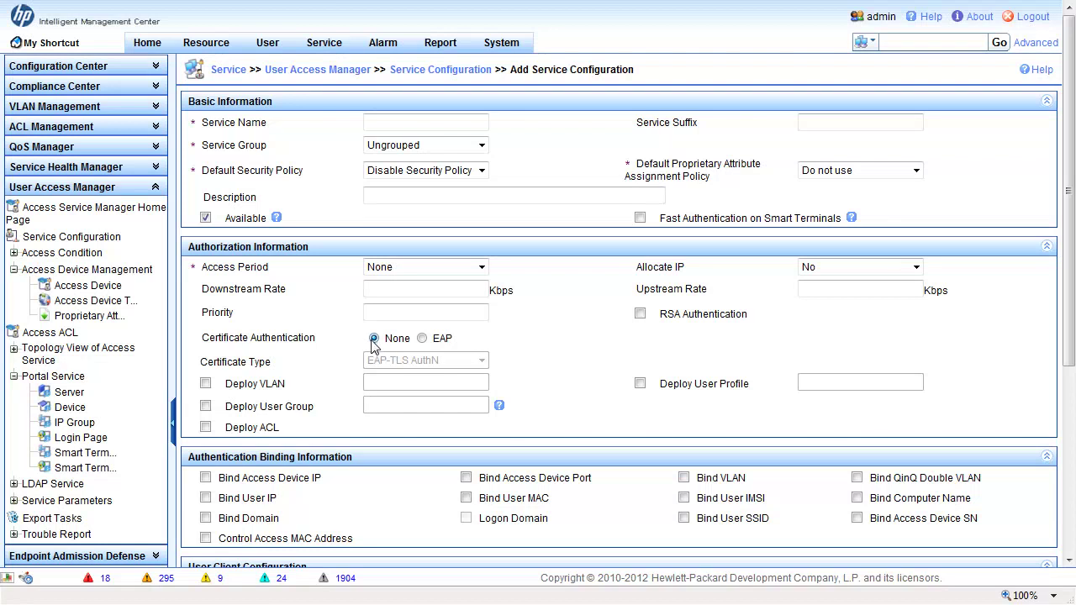
- Try EAP certificate authentication with EAP-PEAP AuthN, then set Certificate Authentication back to None
click(423, 339)
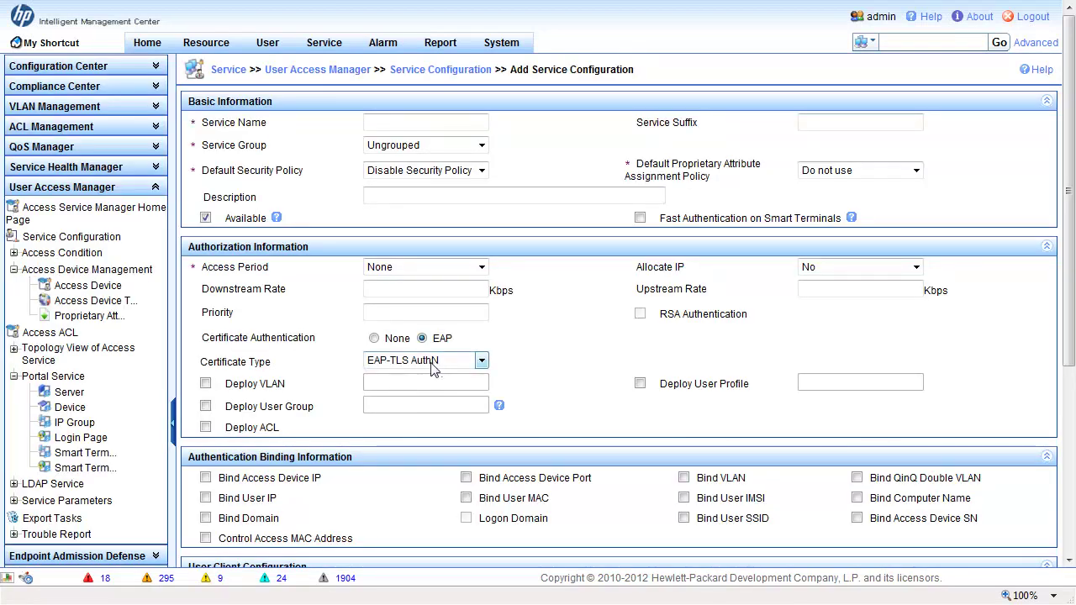
click(431, 361)
click(432, 390)
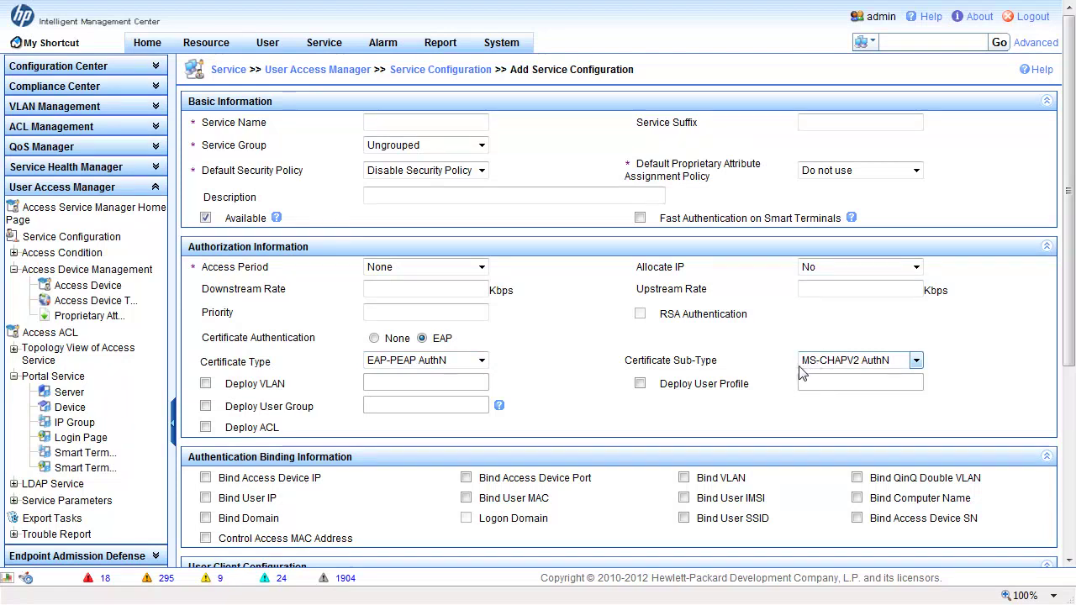
click(392, 339)
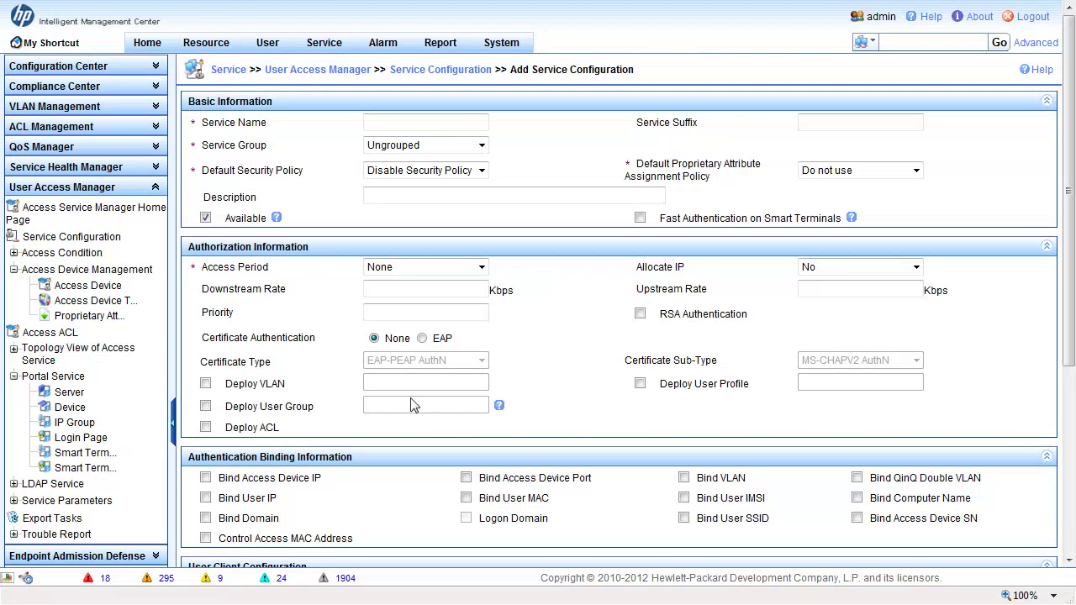
- Toggle Deploy VLAN and Deploy User Profile back off, and enable Deploy ACL
scroll(467, 483, down, 1)
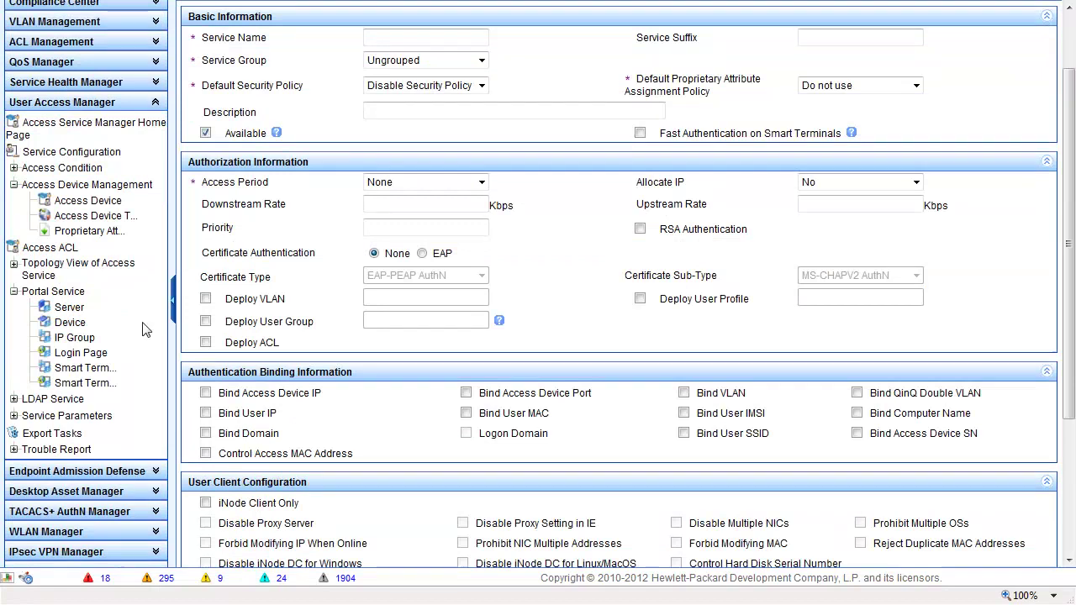
click(206, 299)
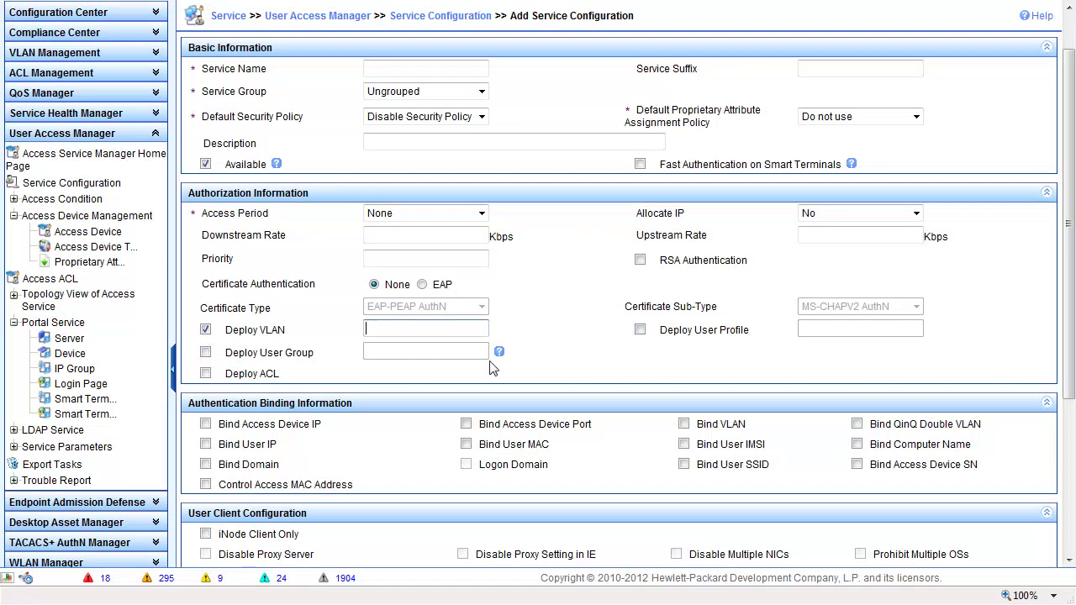
click(640, 329)
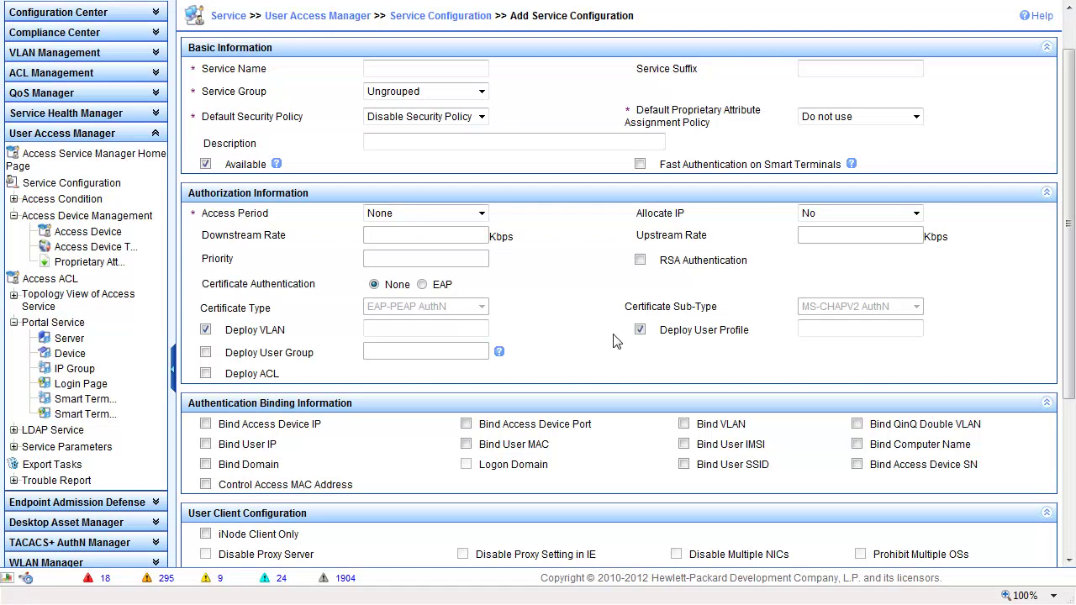
click(640, 330)
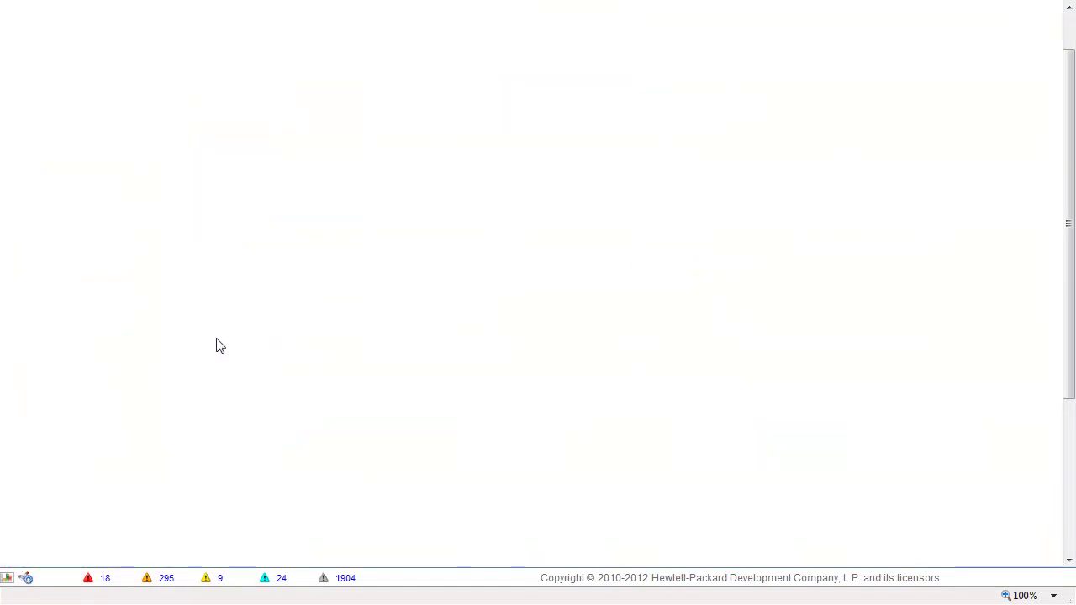
click(206, 330)
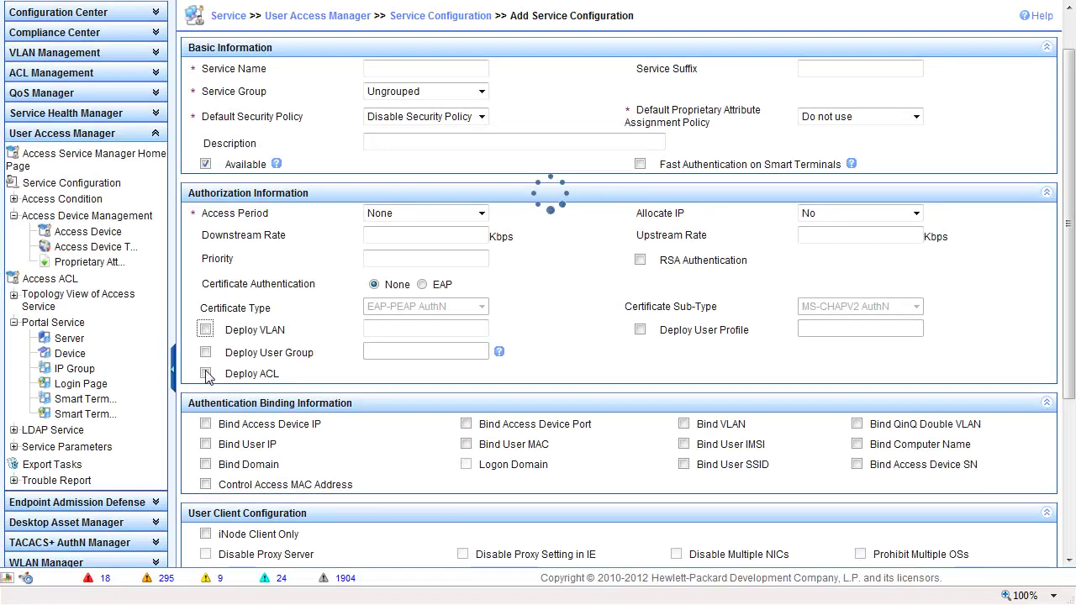
click(206, 375)
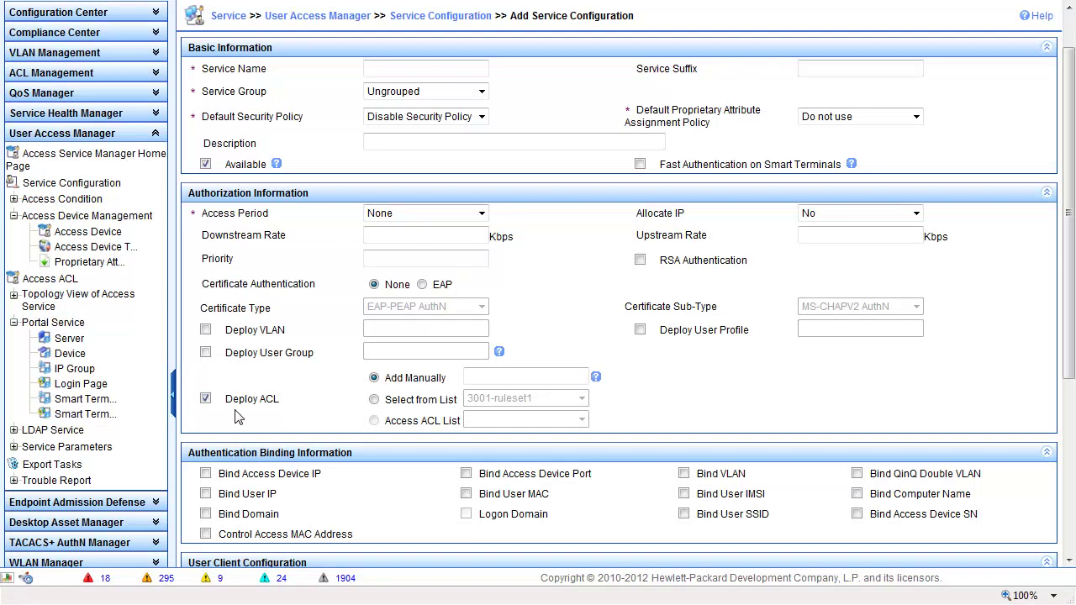
- Pick 3002-ruleset2 via Select from List, then uncheck Deploy ACL and scroll to the Access Area List
click(375, 402)
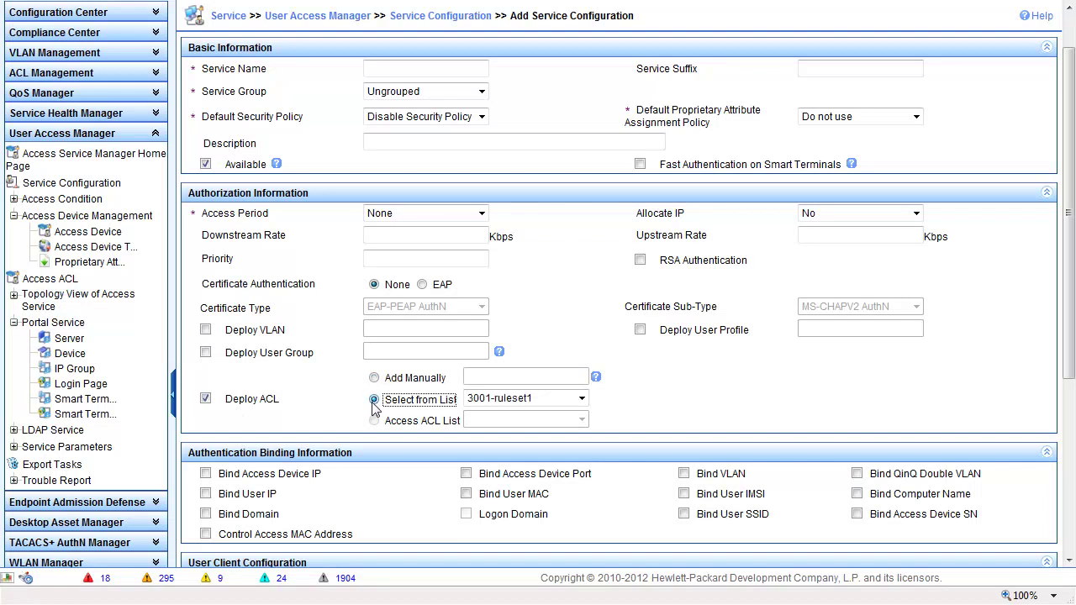
click(581, 398)
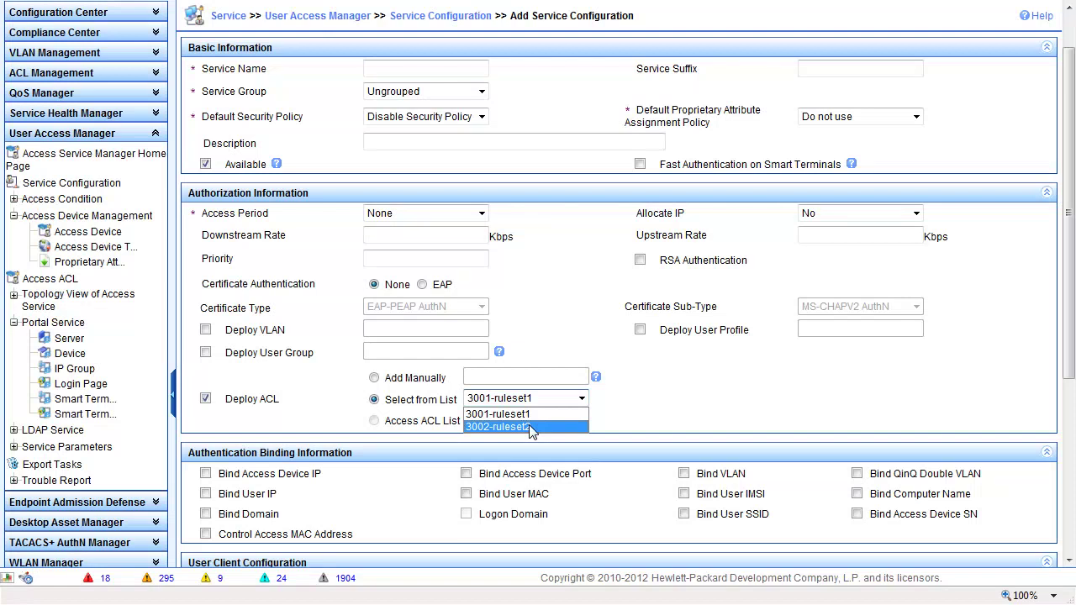
click(531, 427)
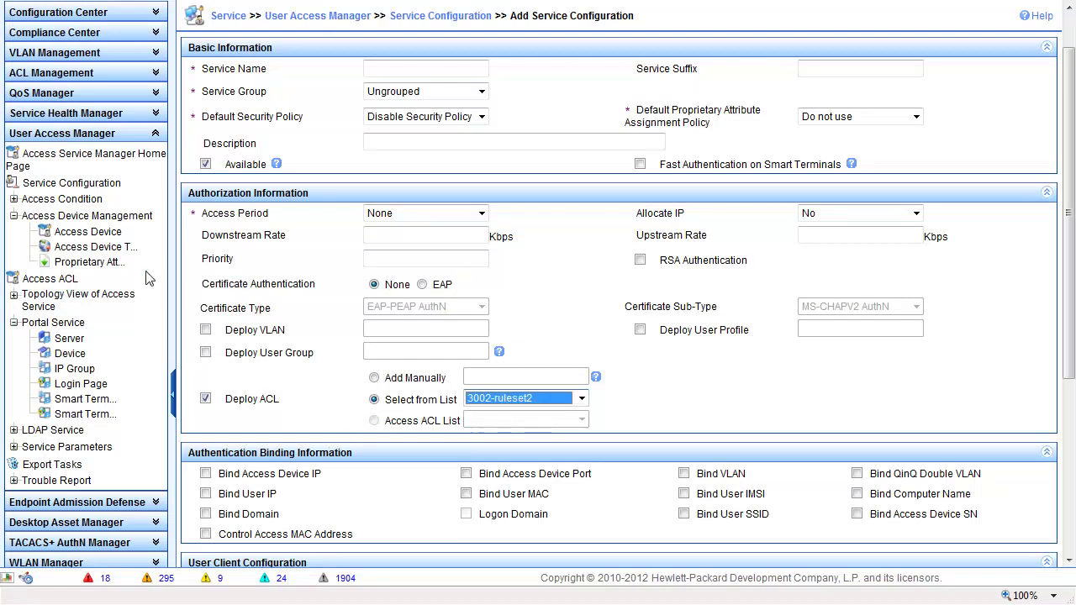
click(376, 428)
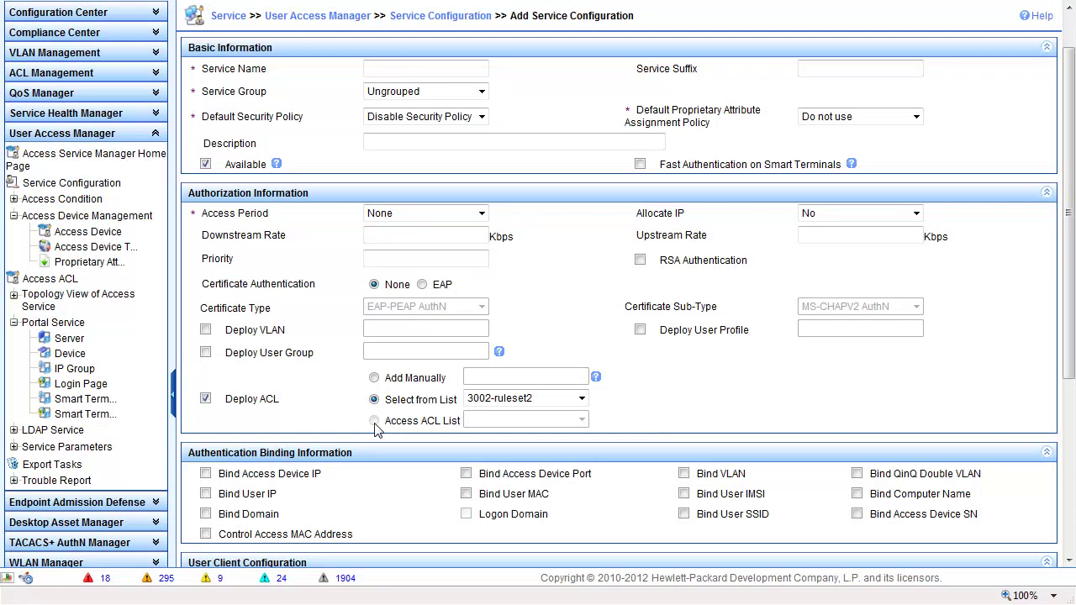
click(206, 400)
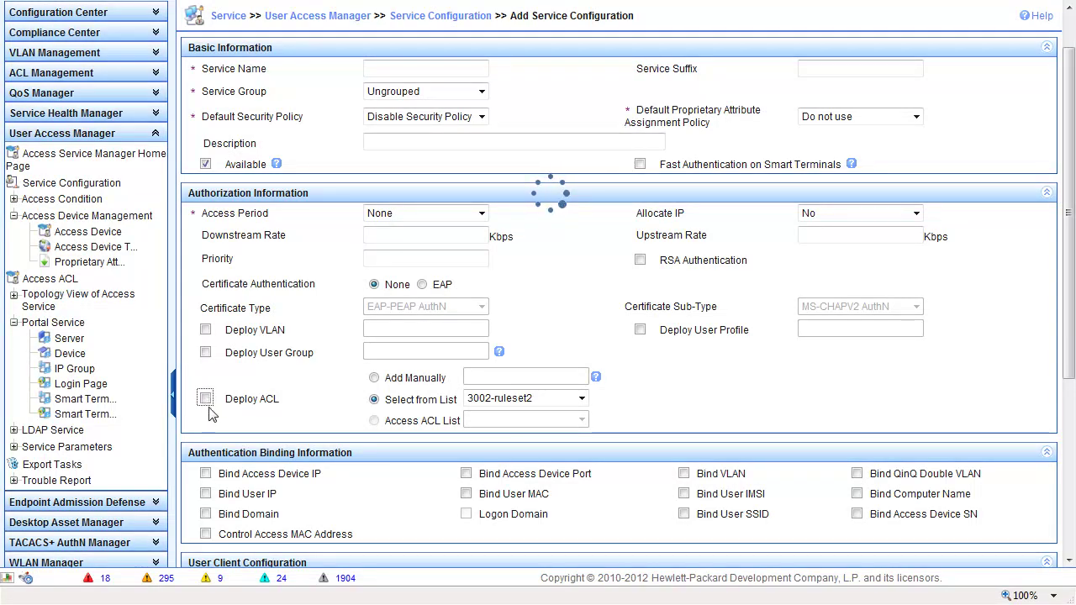
scroll(296, 476, down, 5)
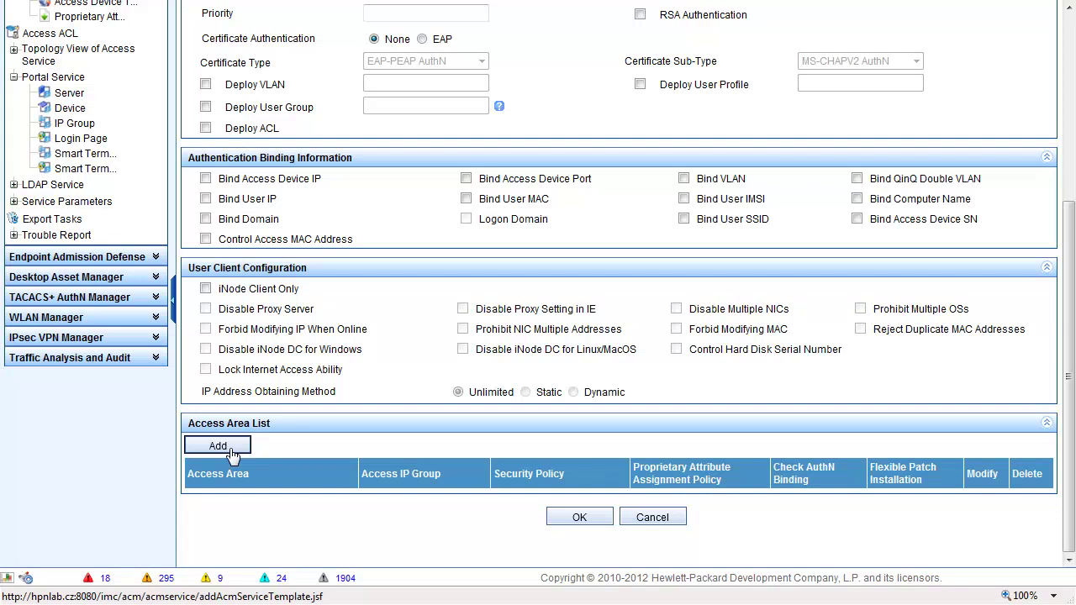
scroll(295, 487, up, 4)
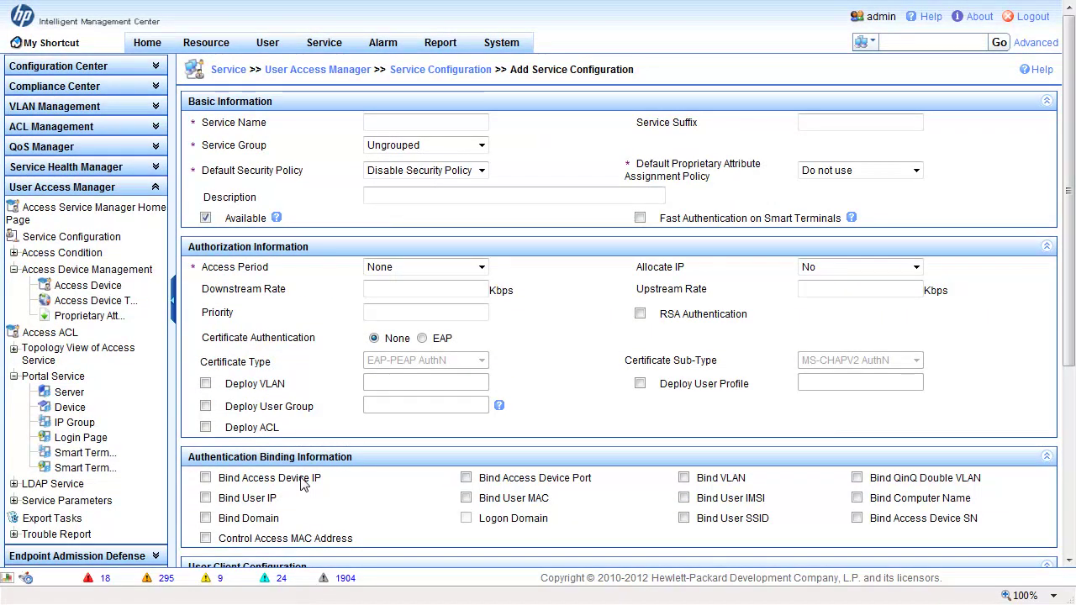
- Expand and collapse Access Condition, Portal Service and LDAP Service, then switch to the User overview
click(14, 253)
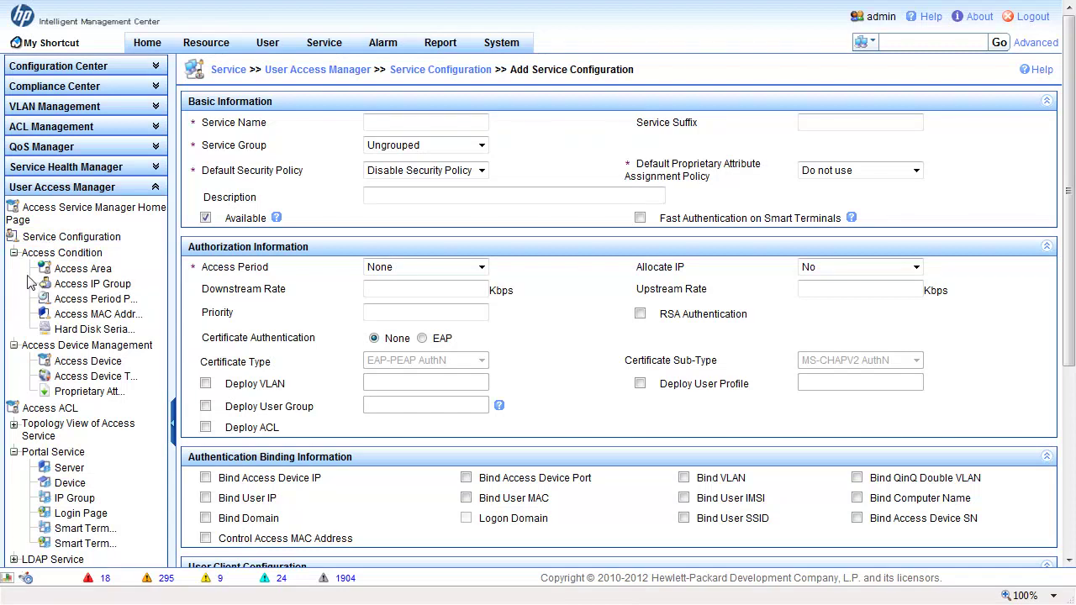
click(14, 253)
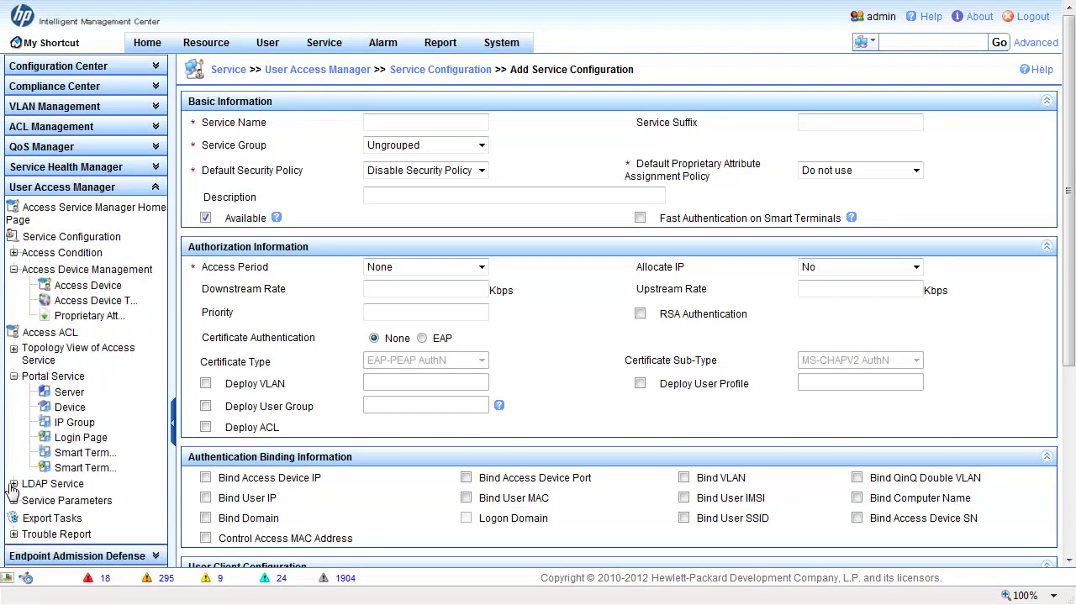
click(15, 376)
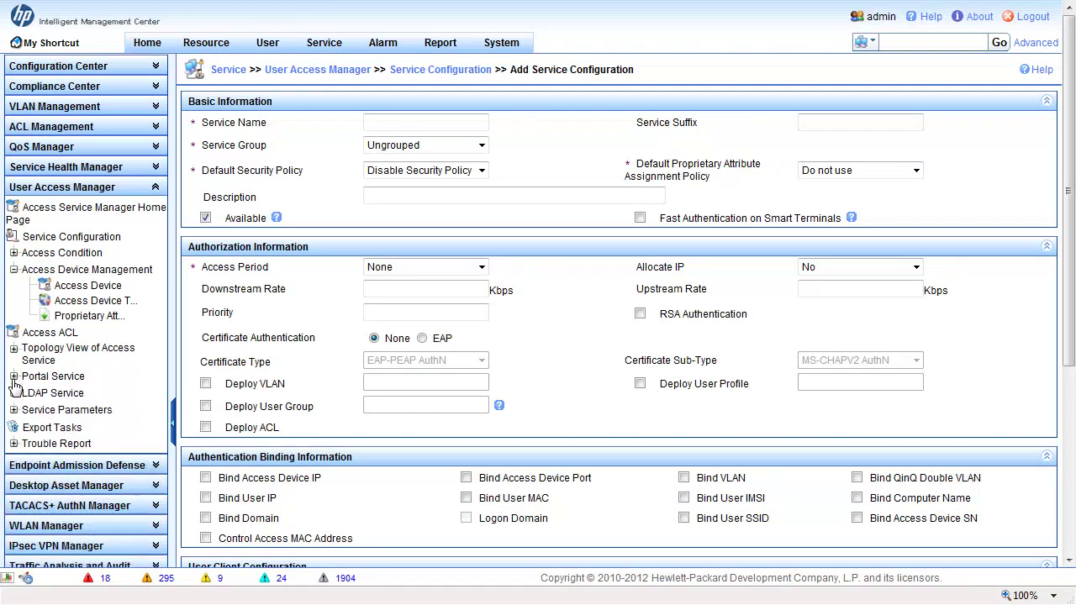
click(15, 393)
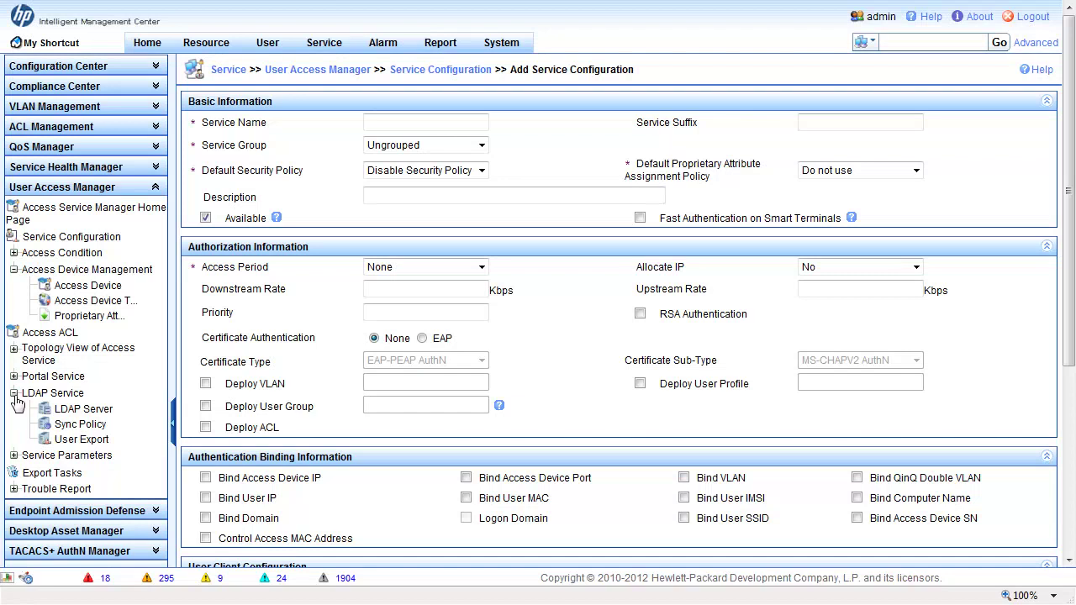
click(13, 393)
click(268, 42)
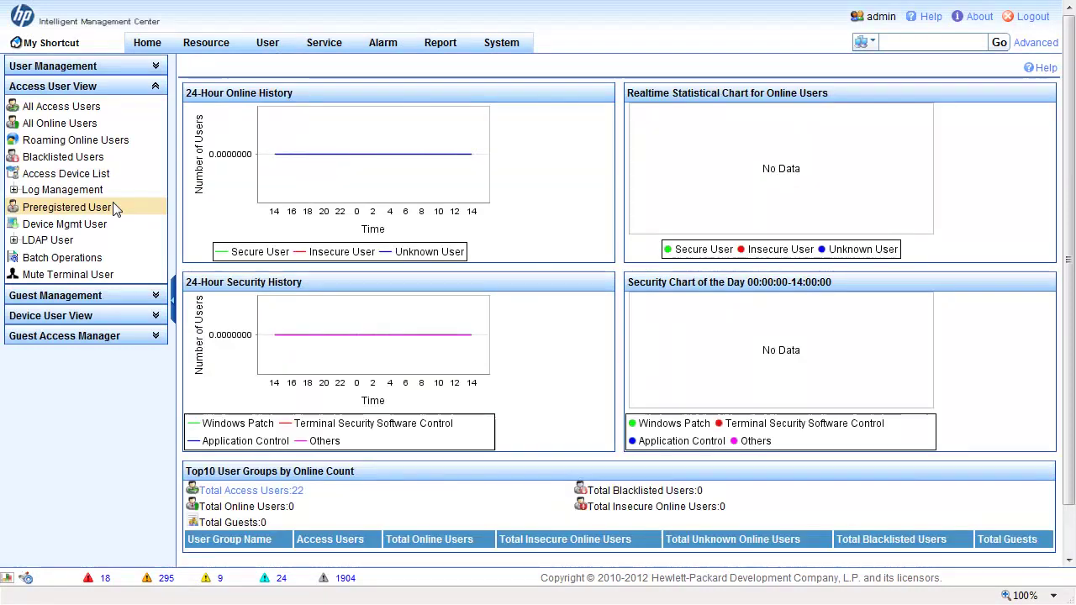
- Under User Management, view All Users, then the Additional Information fields Velikost bot and Co pije
click(38, 69)
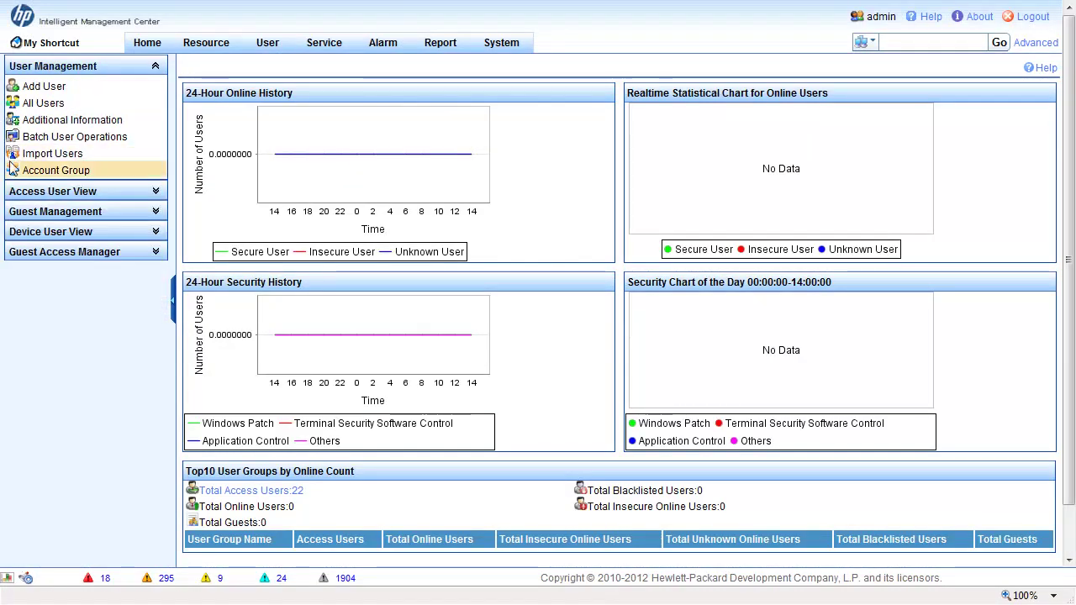
click(46, 103)
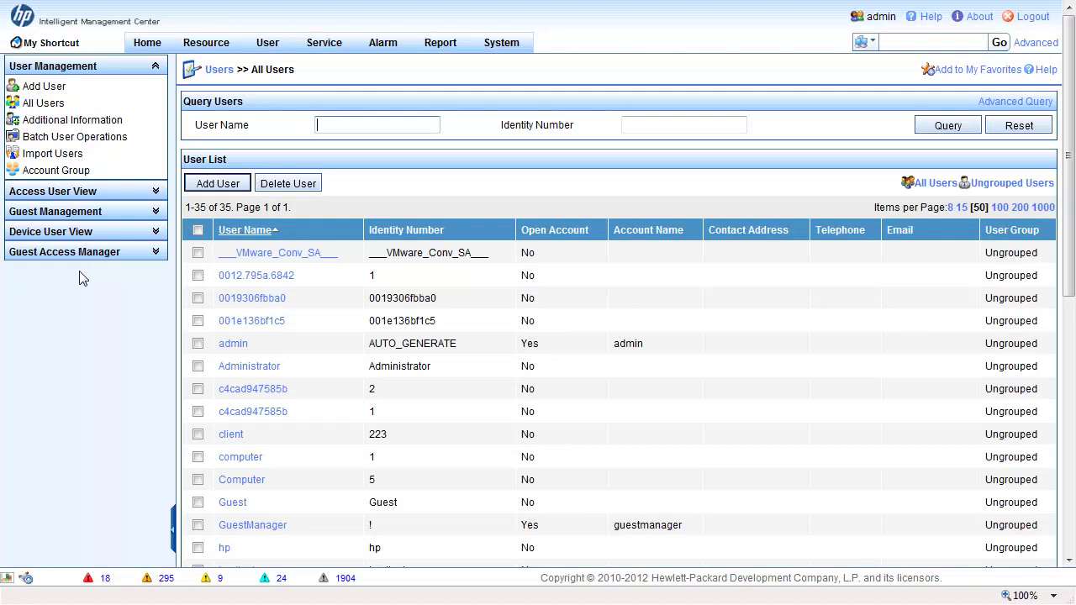
click(76, 122)
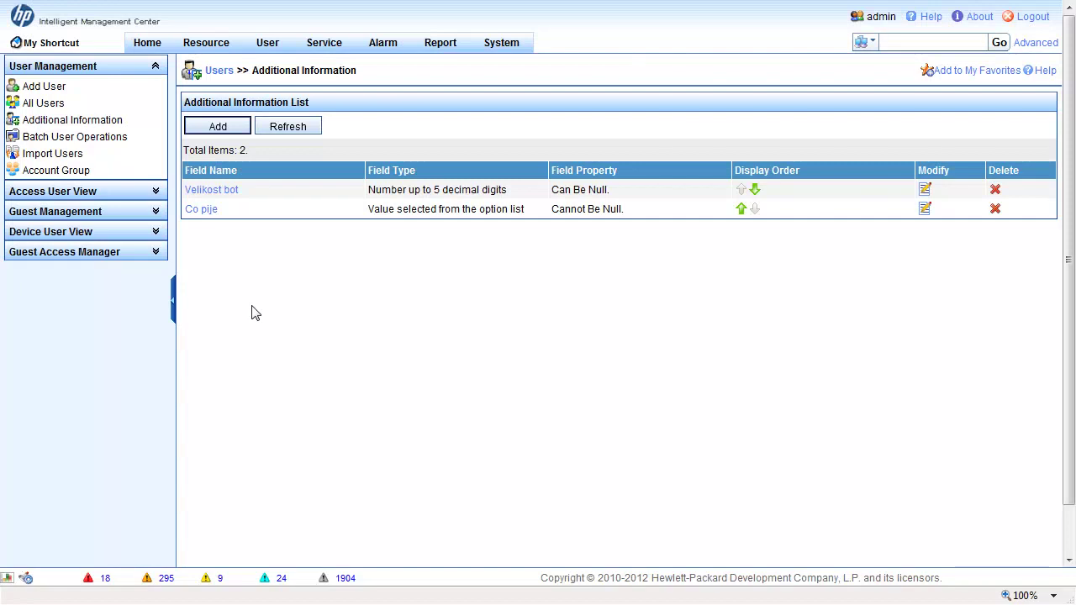
- Browse All Online Users, Auth Failure Log and Access Details, then open the Mute Terminal User profiles
click(84, 192)
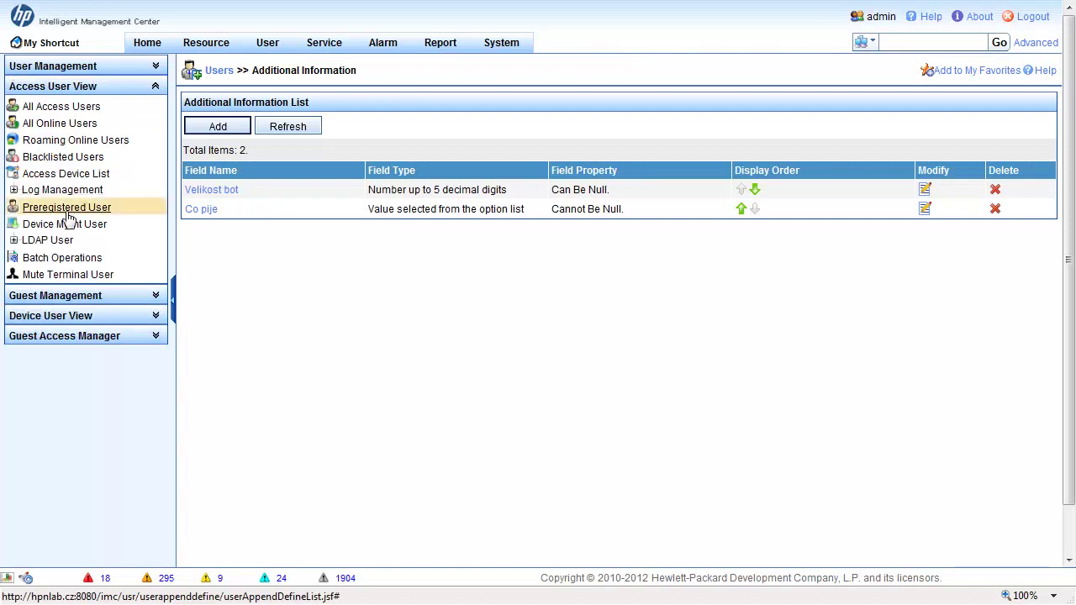
click(41, 126)
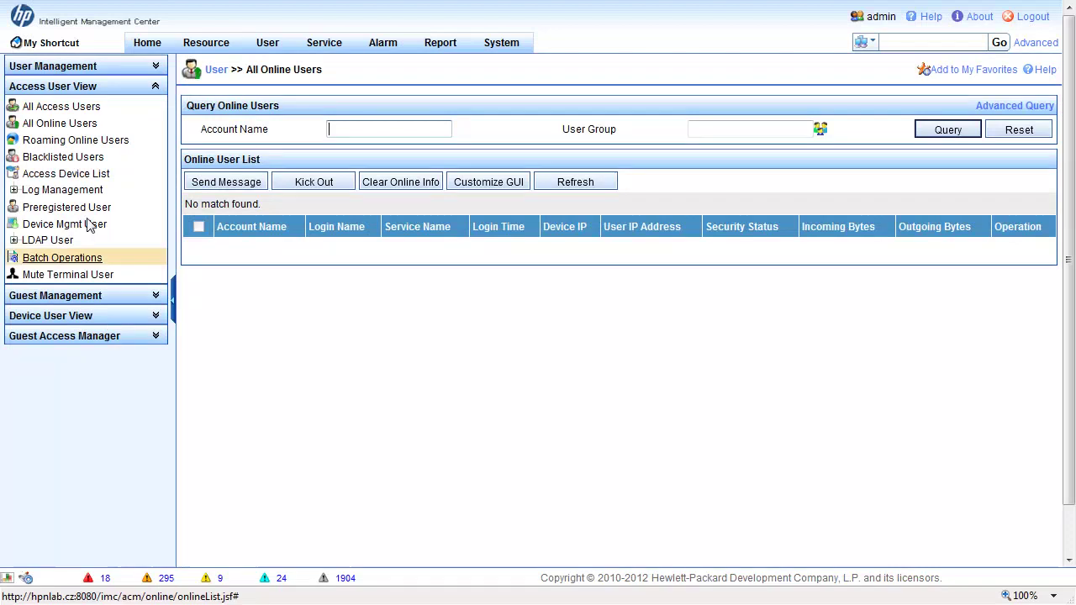
click(14, 190)
click(63, 205)
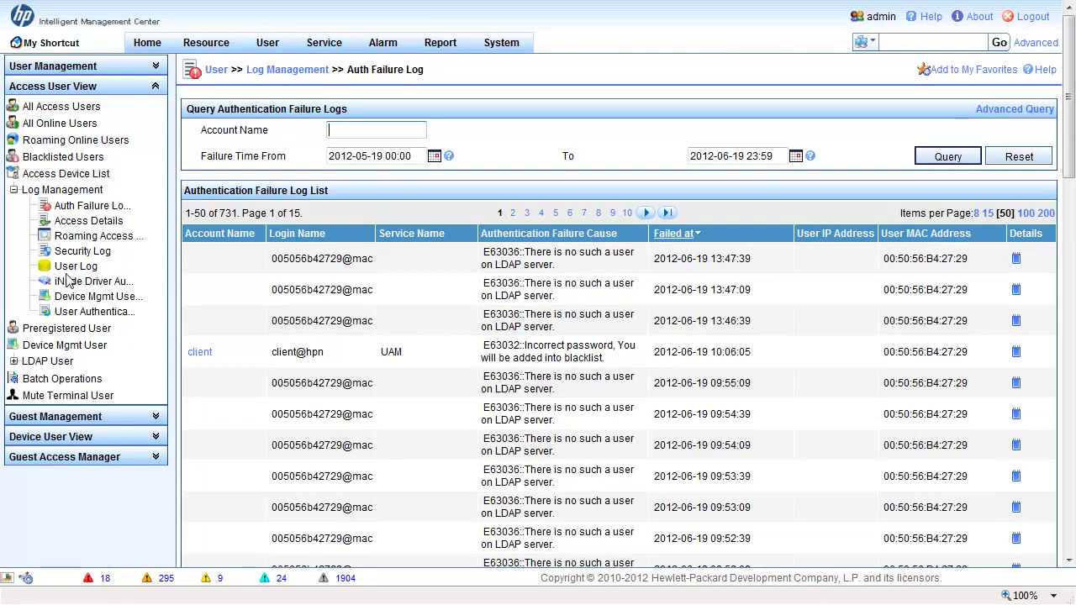
click(72, 222)
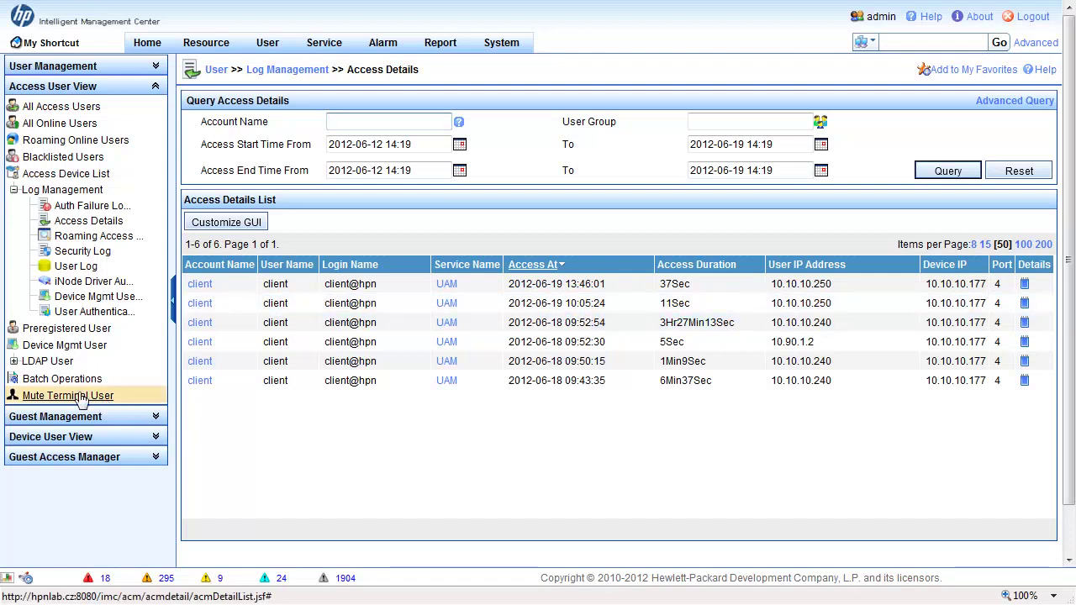
click(82, 397)
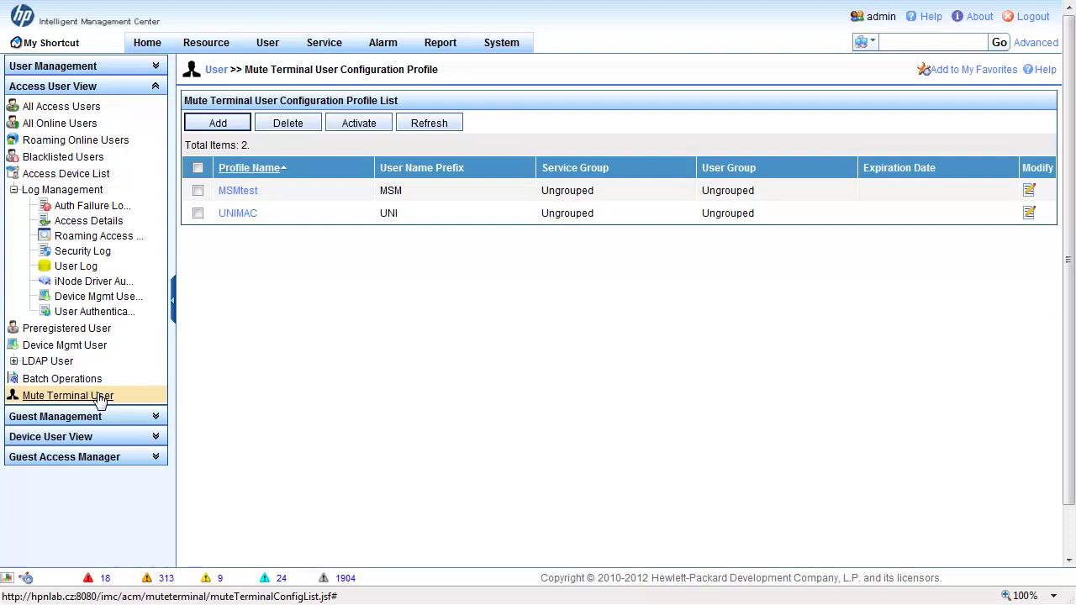
- Open Batch Operations under Access User View, with Import Accounts in Batches selected
click(104, 383)
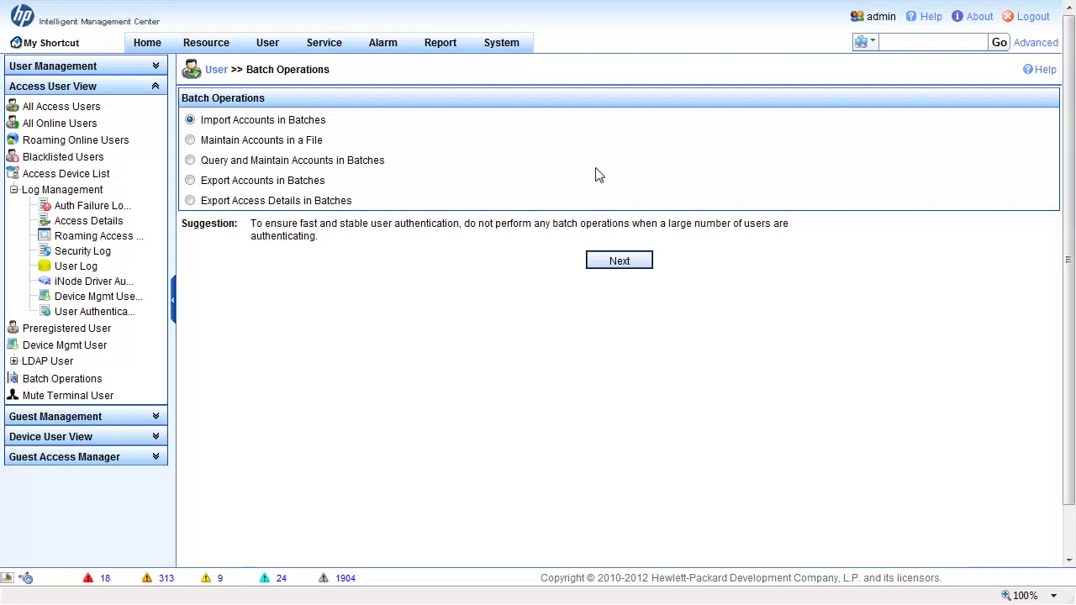
- Expand Guest Management in the sidebar, then switch to the Service modules overview
click(87, 417)
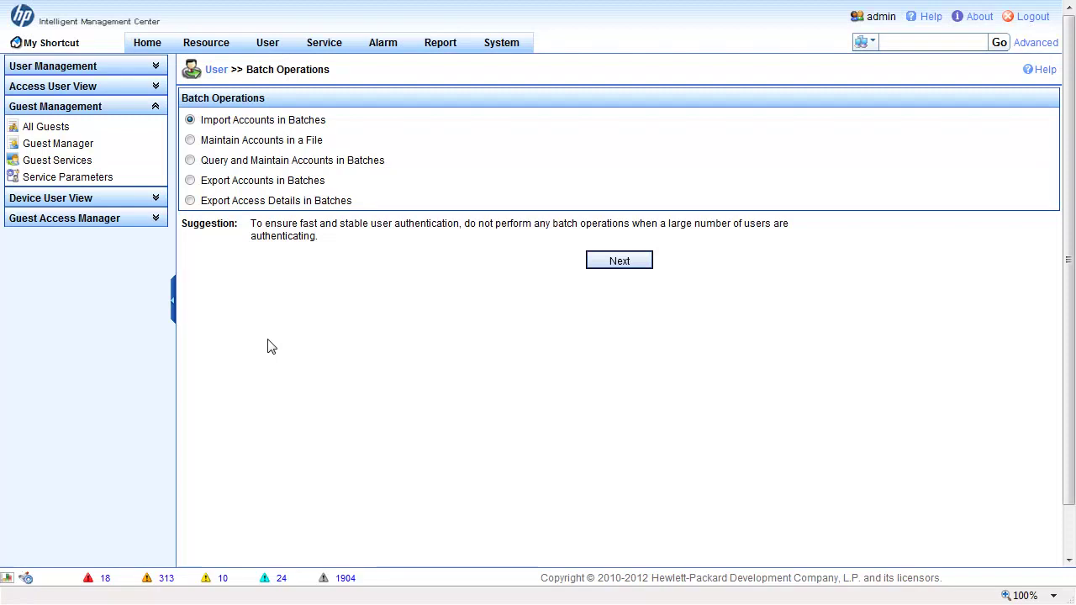
click(328, 50)
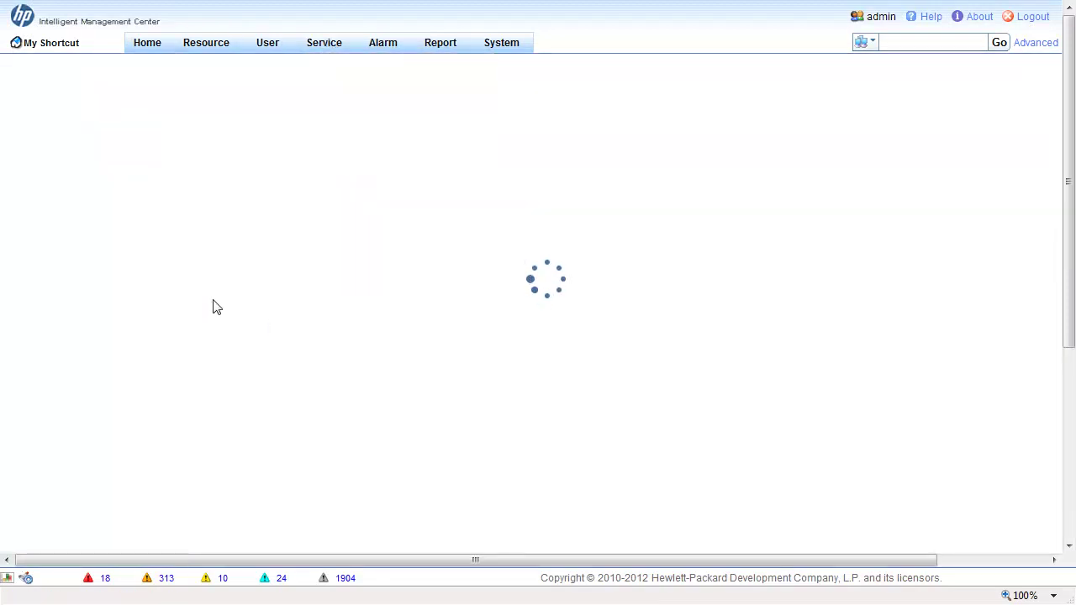
- Scroll the Service overview, expand Trouble Report in the sidebar, and Alt+Tab to another window
scroll(82, 386, down, 1)
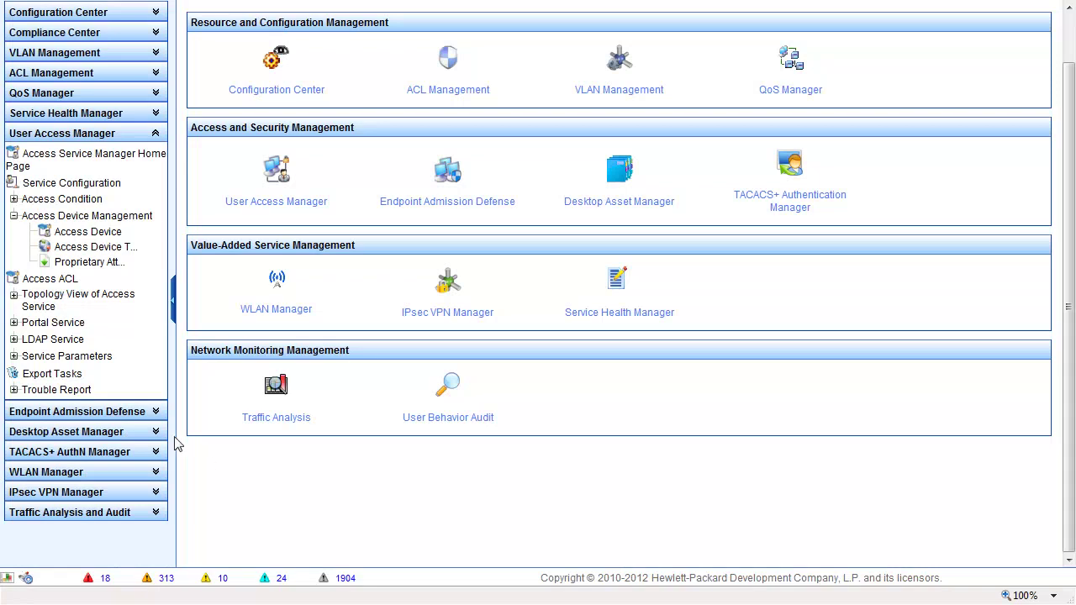
click(13, 390)
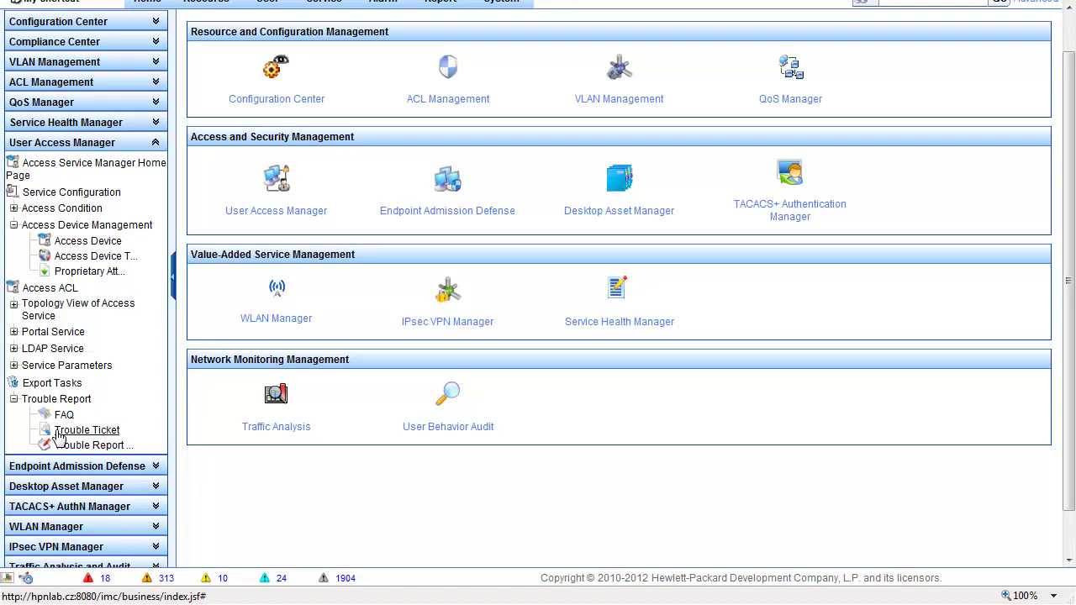
key(alt+Tab)
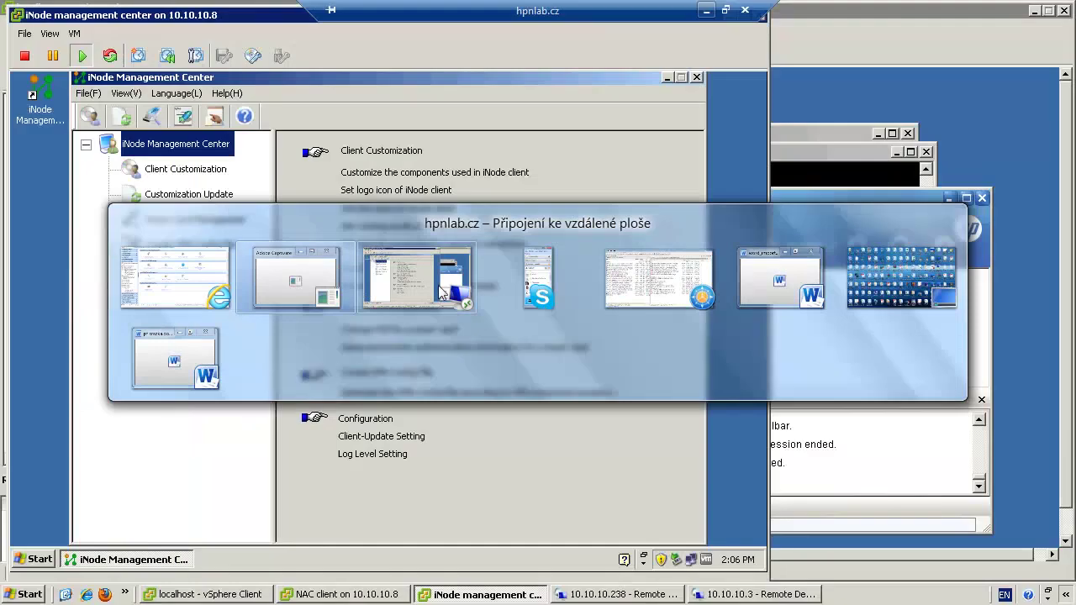
- Unlock the hpnlab.cz remote server session by entering the account password
click(438, 282)
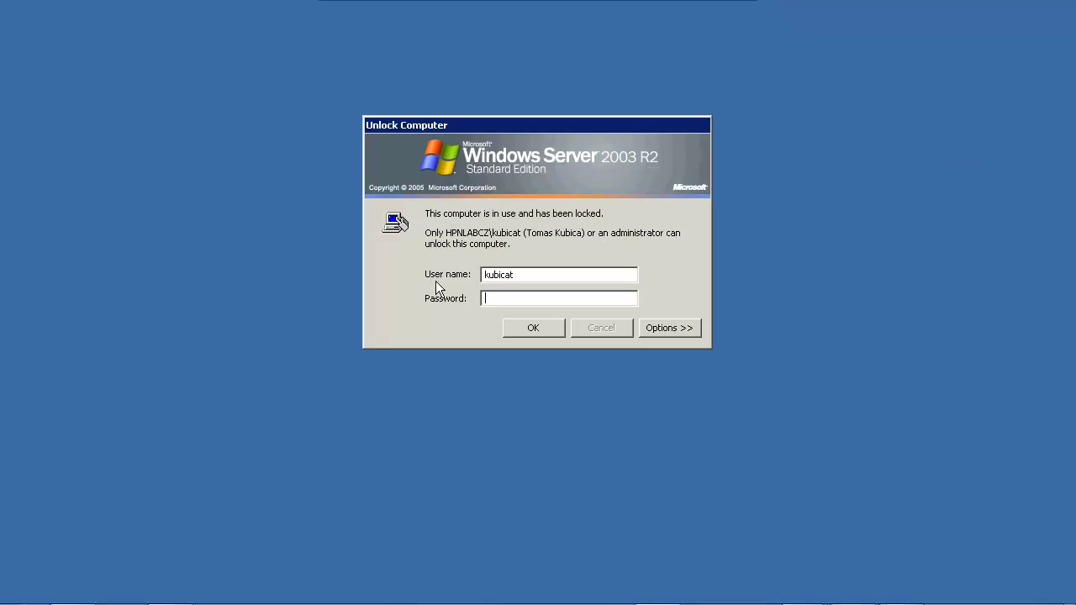
text(********)
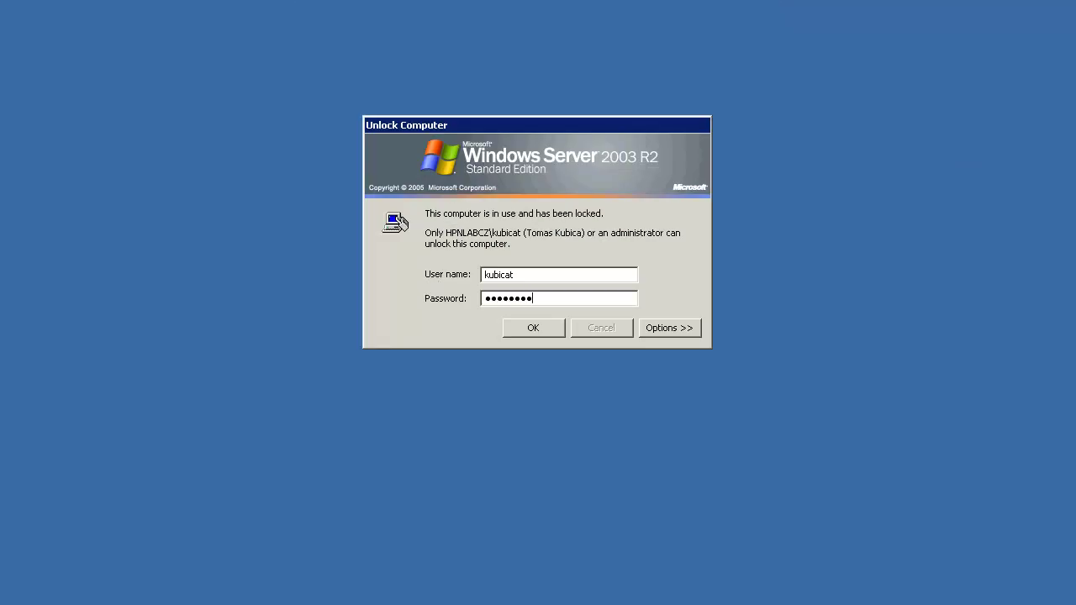
key(Return)
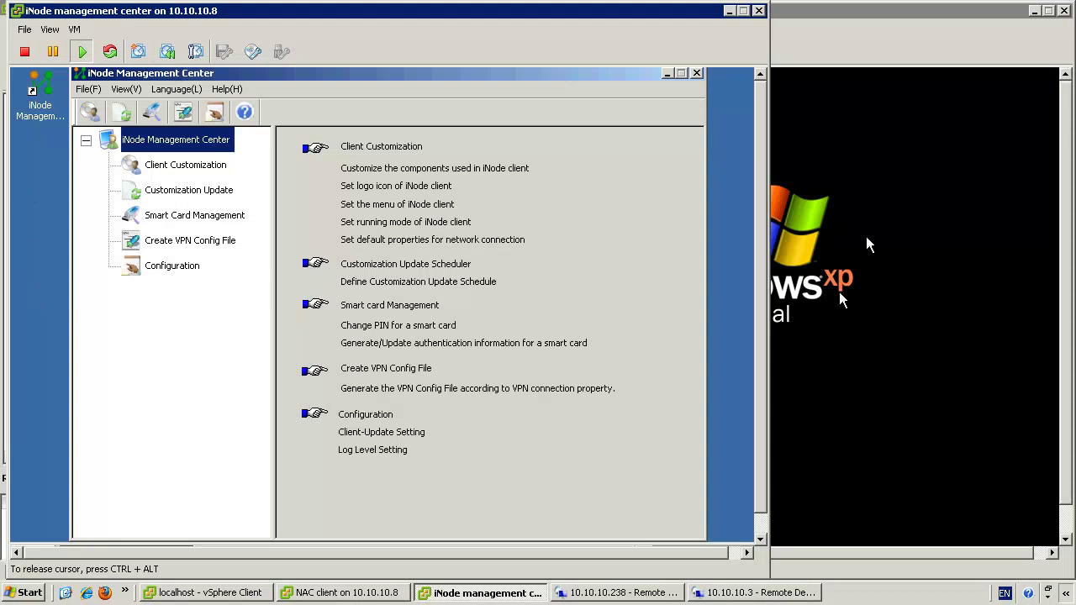
- In the VM console, open File(F) > Client Customization(S) in iNode Management Center
click(761, 209)
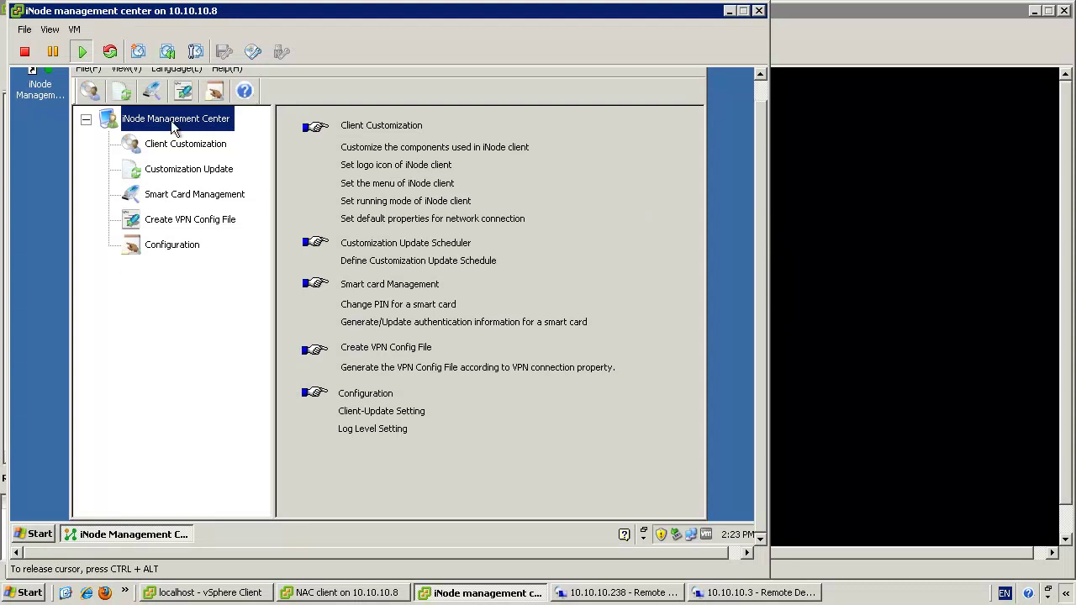
click(89, 69)
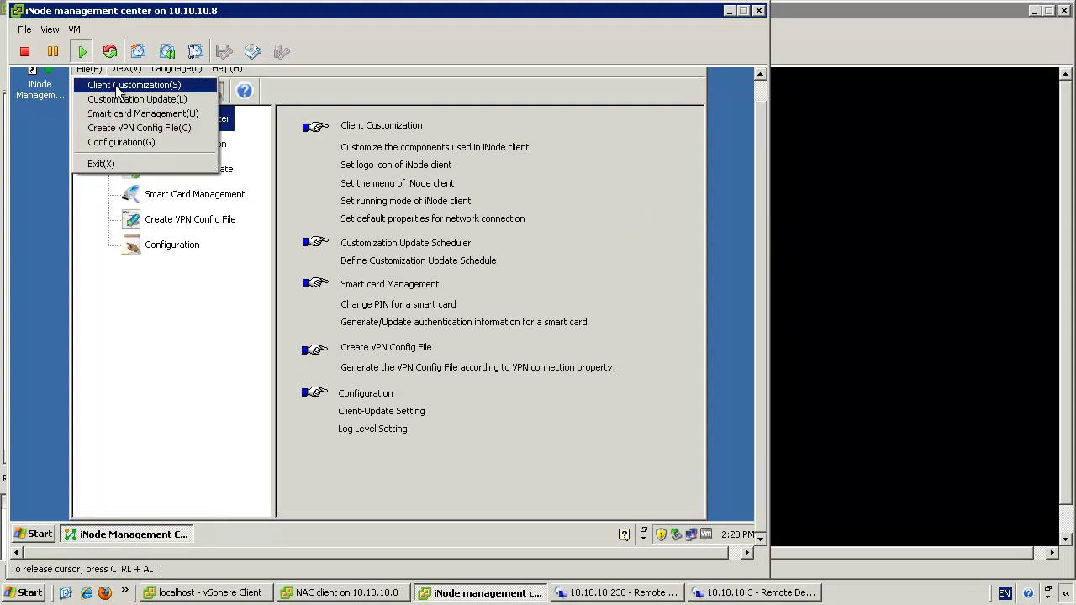
click(118, 86)
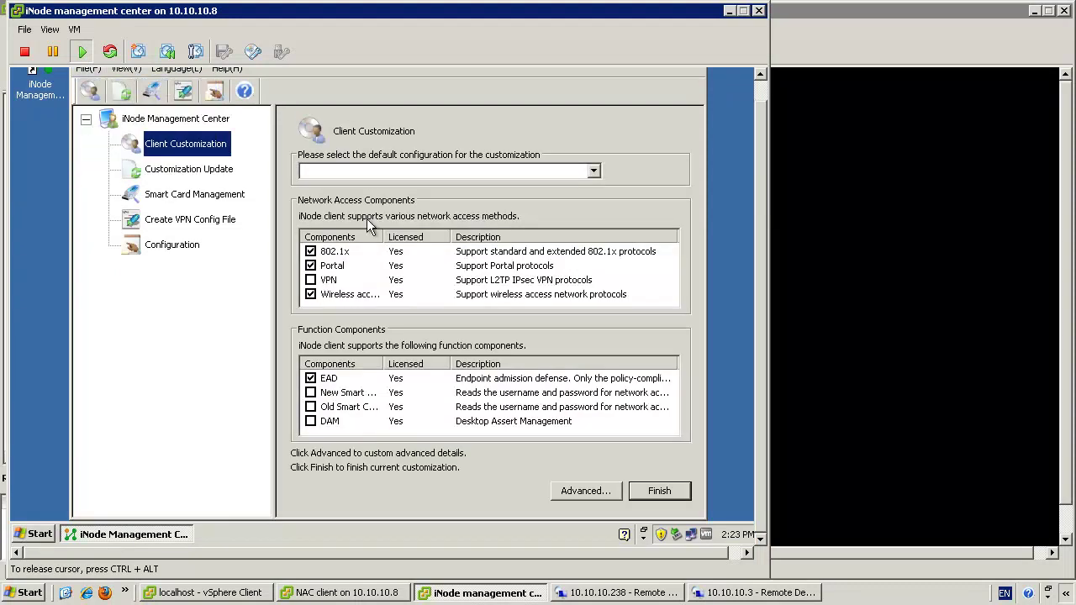
- Tick VPN under Network Access Components, then open the Advanced customization options
click(311, 280)
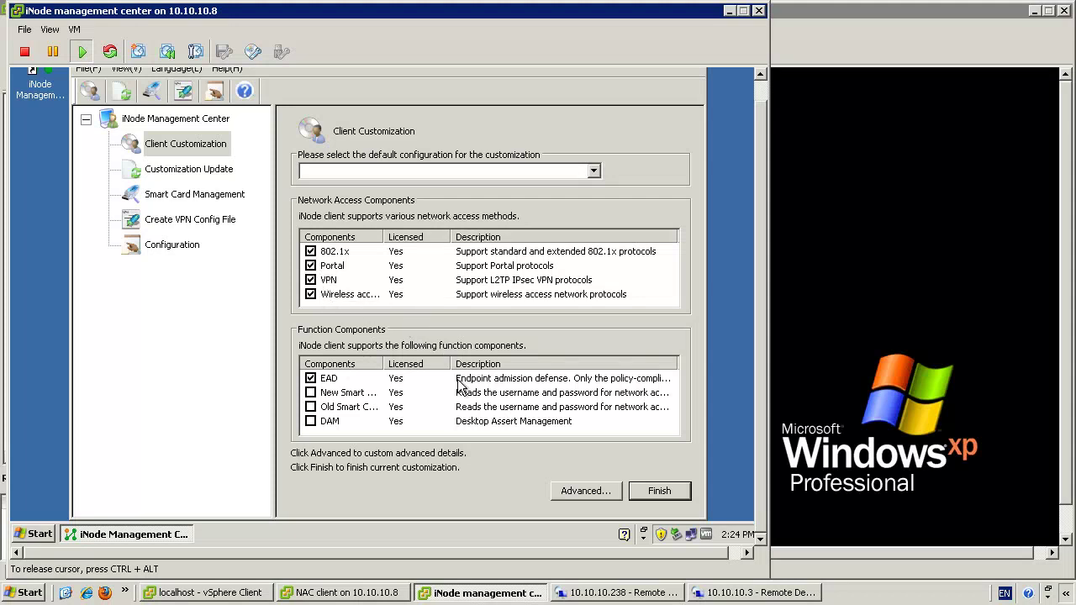
click(565, 491)
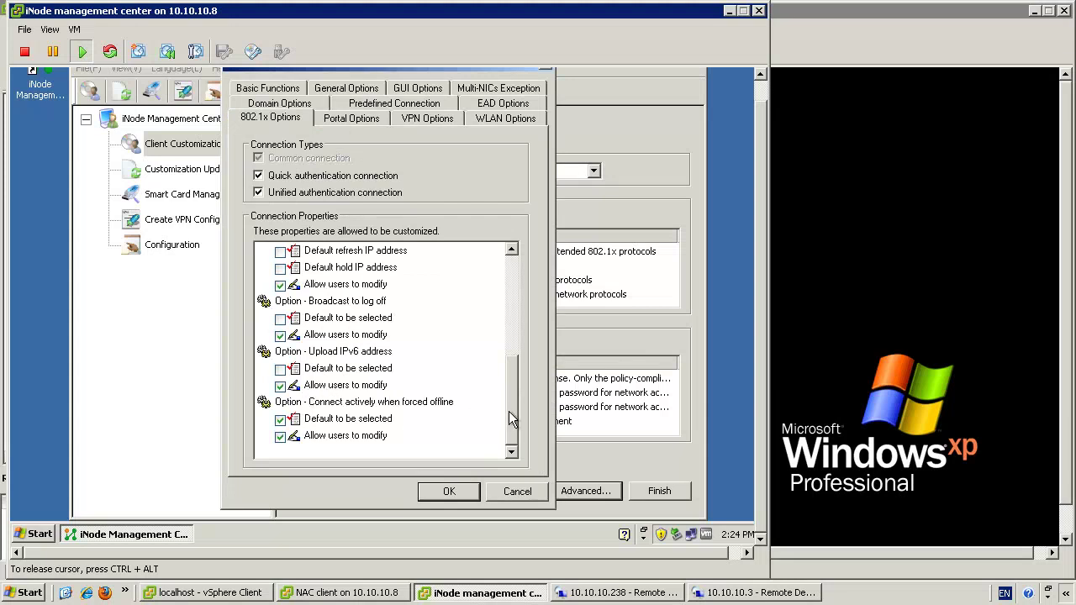
- Browse the 802.1x, predefined connection, General and GUI options, including the title bar text field
drag(511, 410, 513, 249)
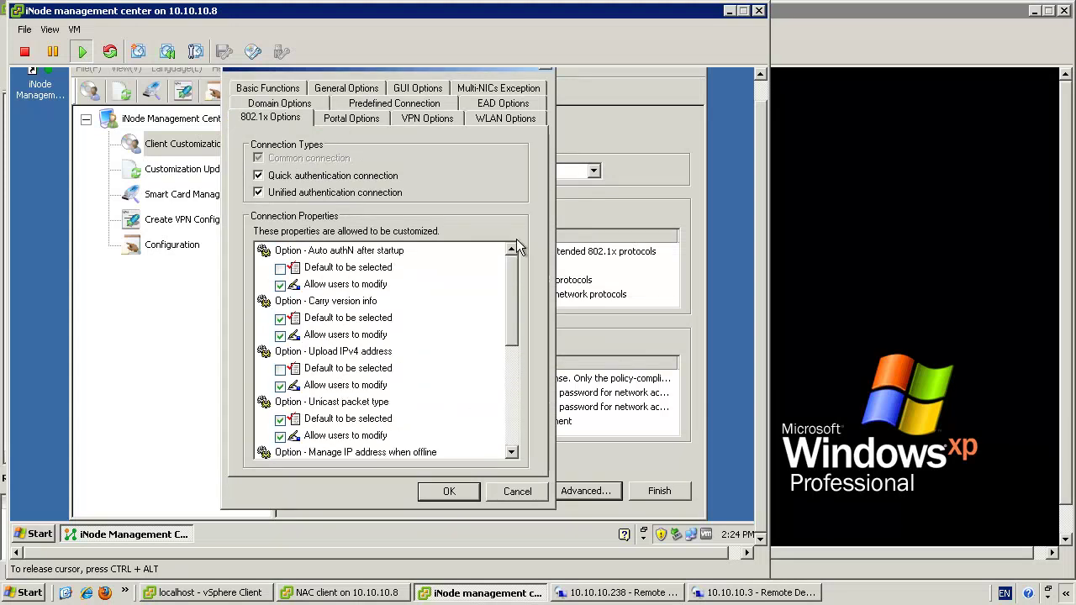
click(353, 107)
click(297, 105)
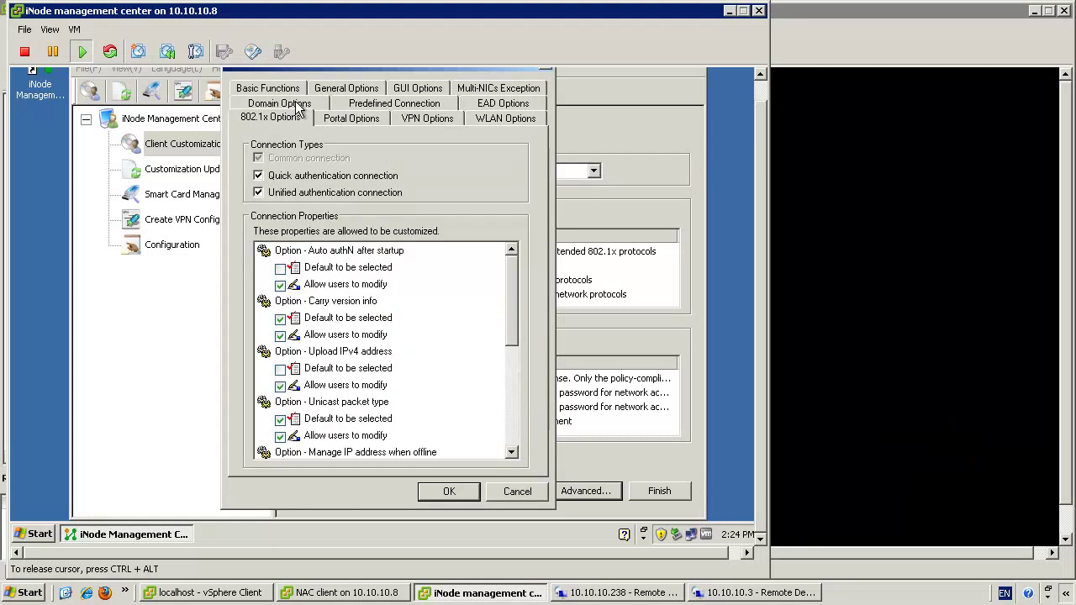
click(328, 89)
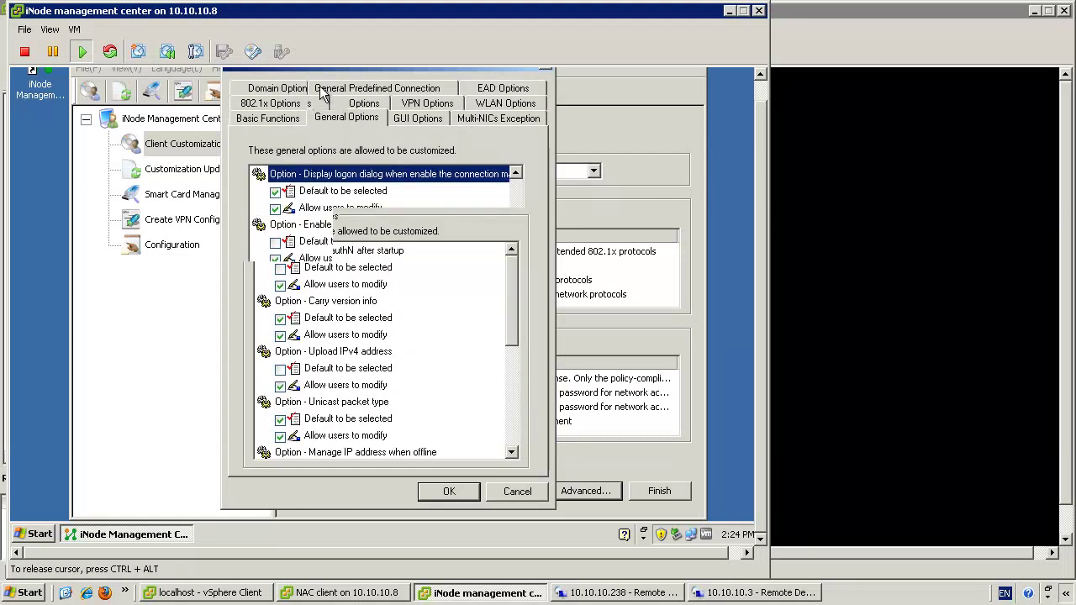
click(399, 120)
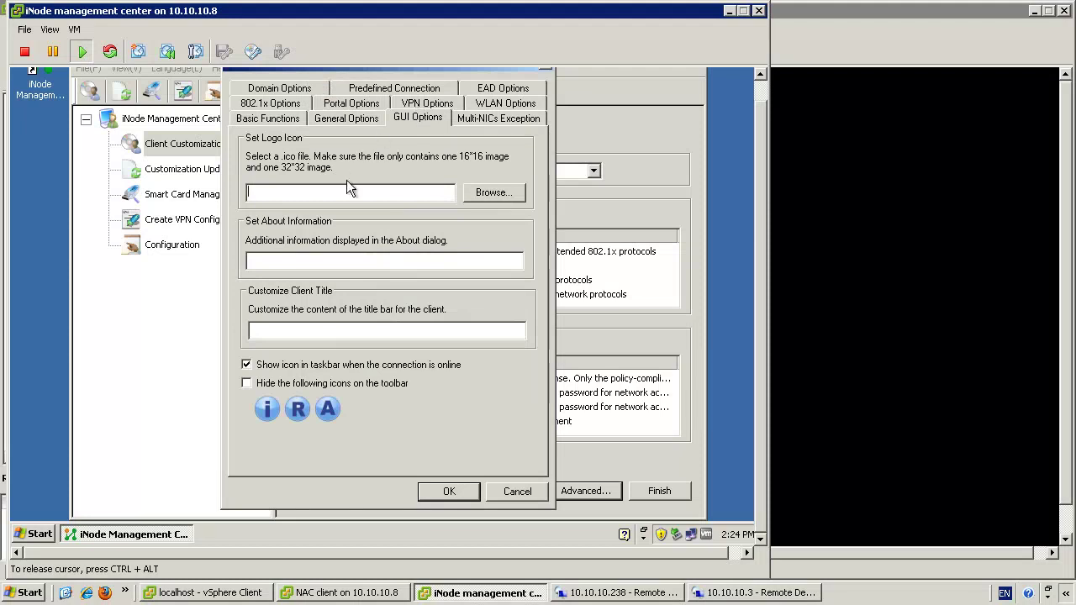
click(311, 332)
- Check the multi-NIC exception and WLAN options, keep Open authentication, then cancel the dialog
click(458, 119)
click(347, 119)
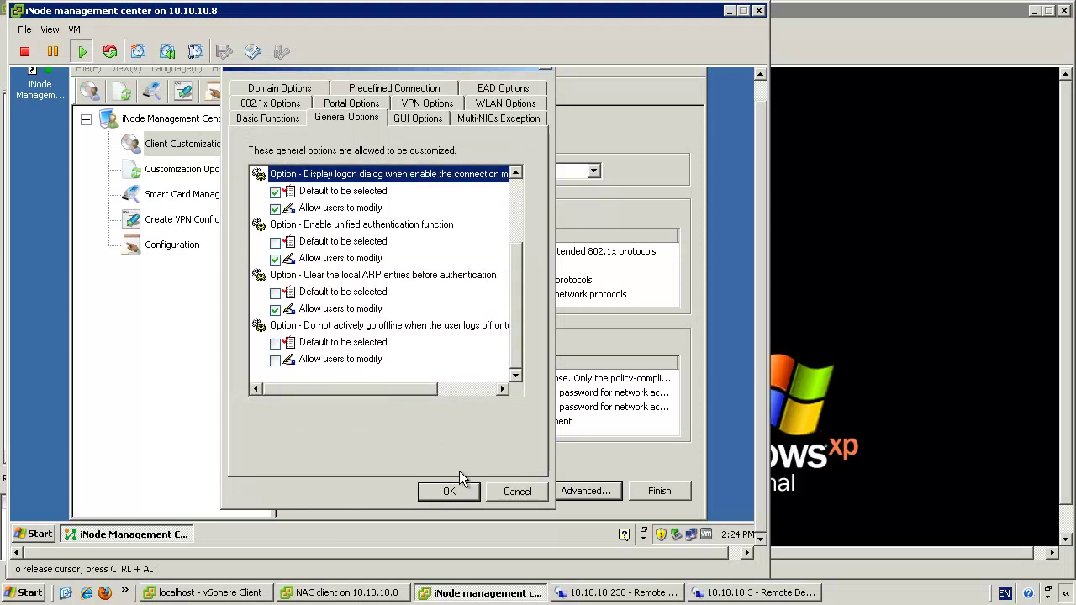
click(476, 104)
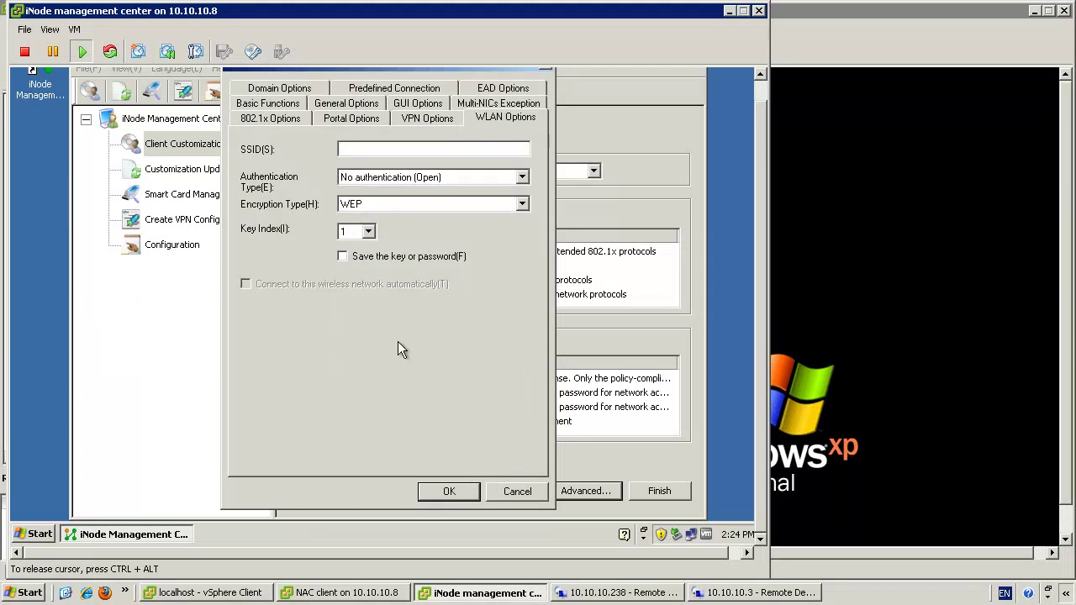
text(tat)
click(447, 172)
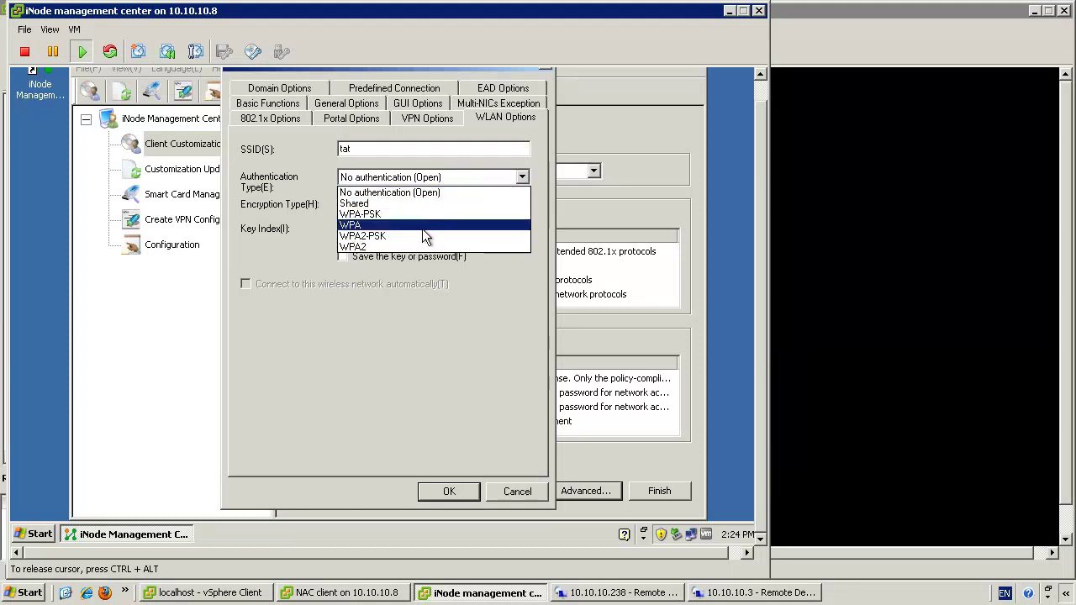
click(437, 370)
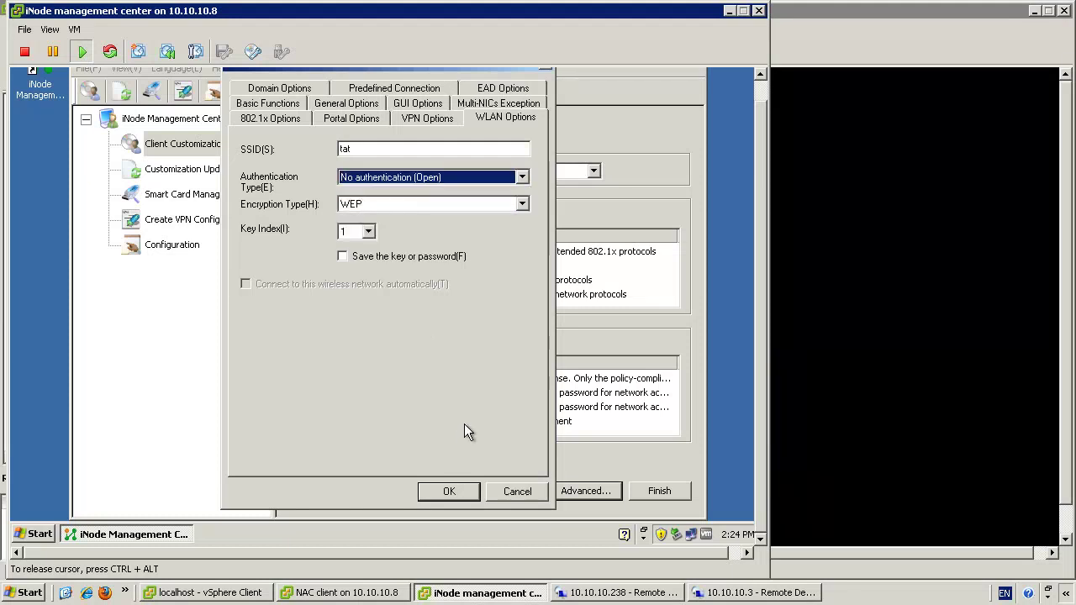
click(503, 486)
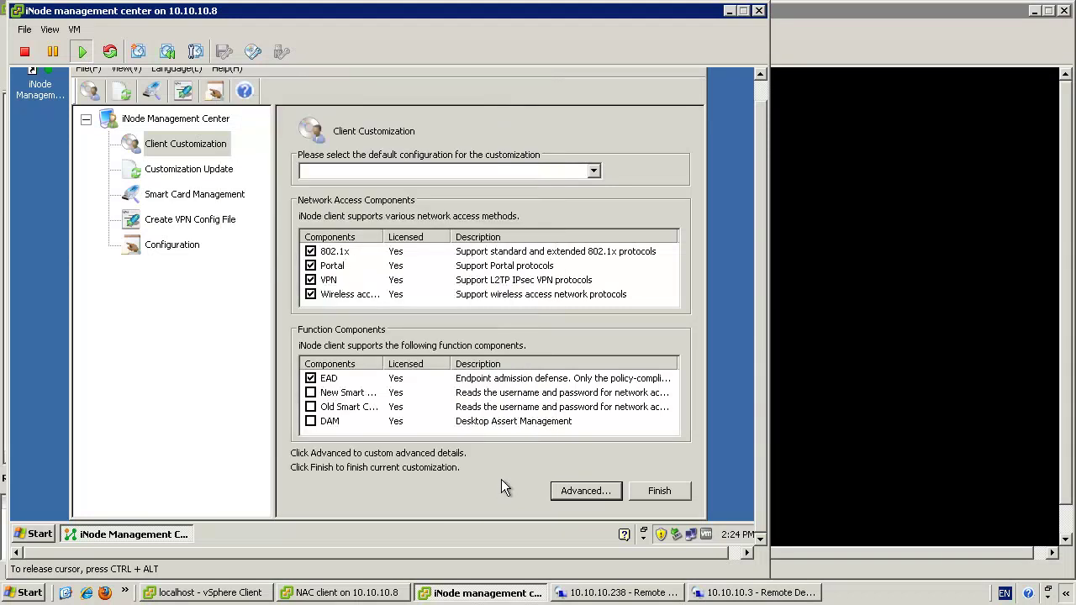
click(660, 492)
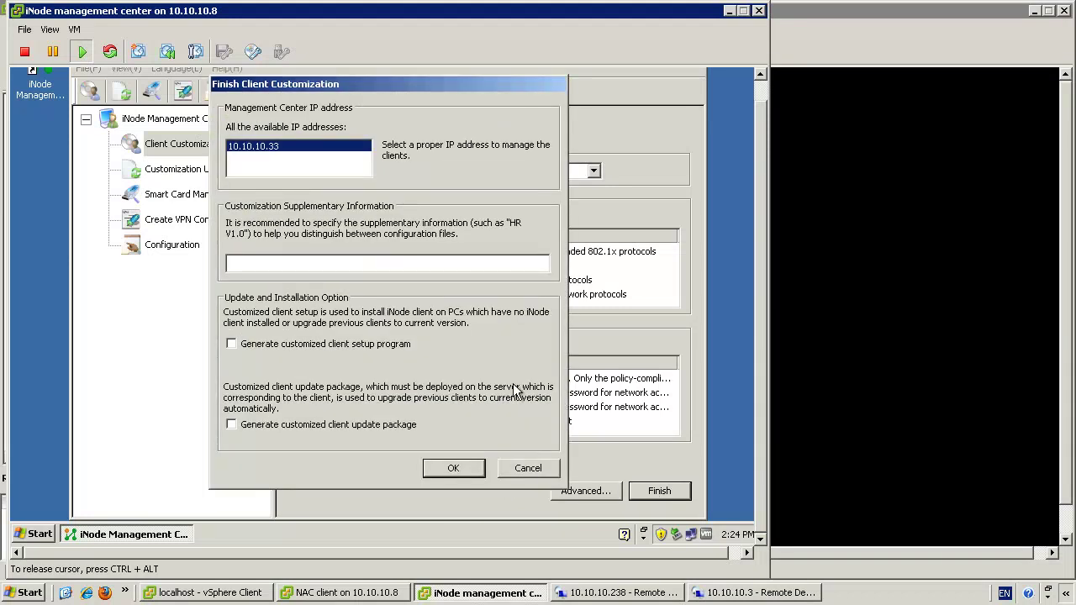
click(338, 262)
- Cancel finishing the customization and bring the NAC client's iNode window forward
click(518, 469)
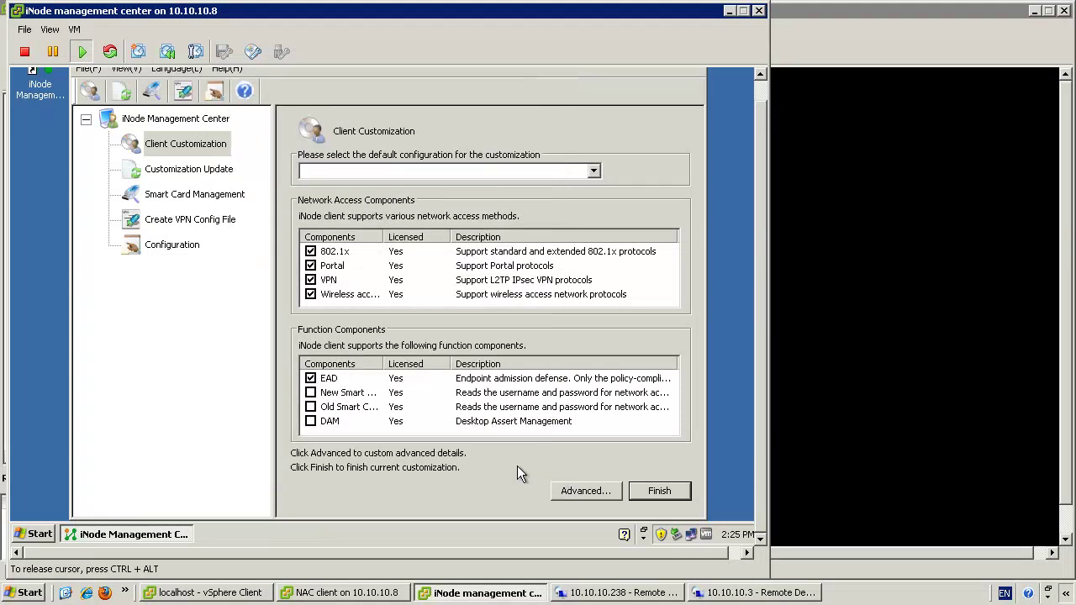
scroll(766, 93, up, 1)
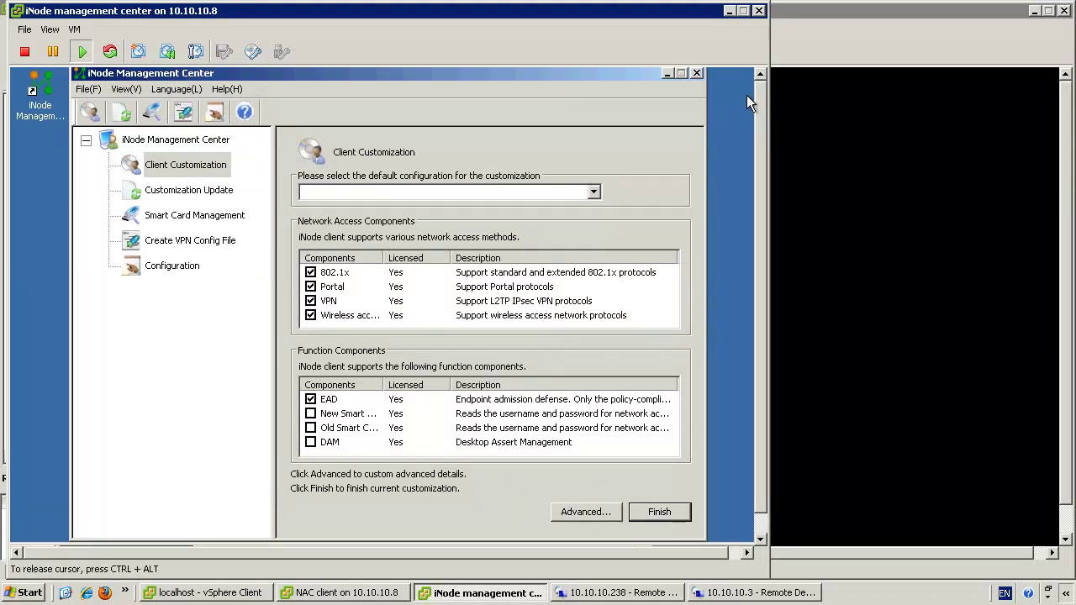
click(802, 207)
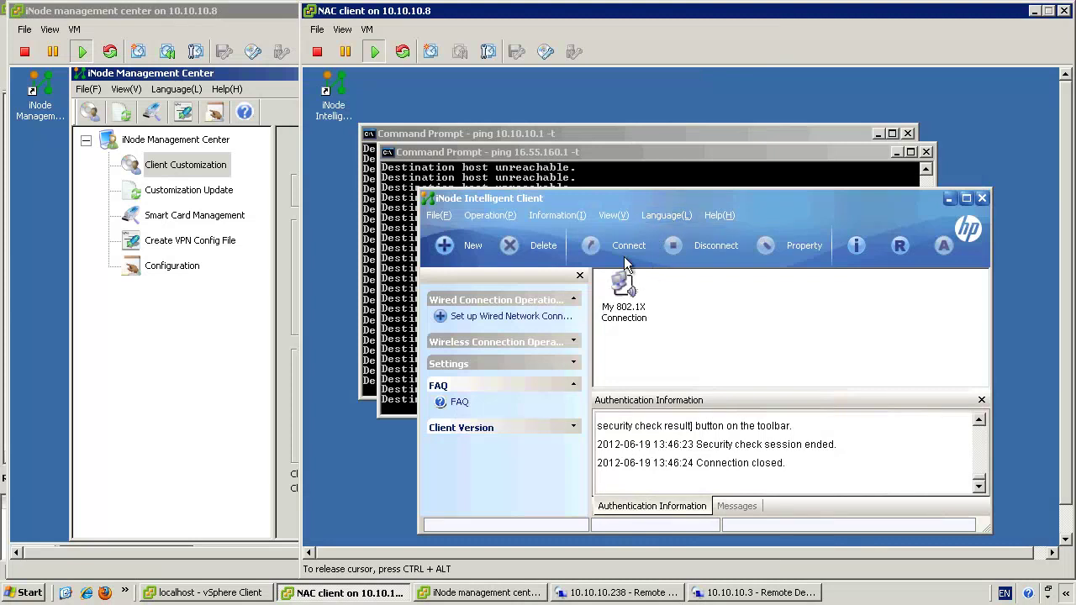
drag(626, 203, 563, 165)
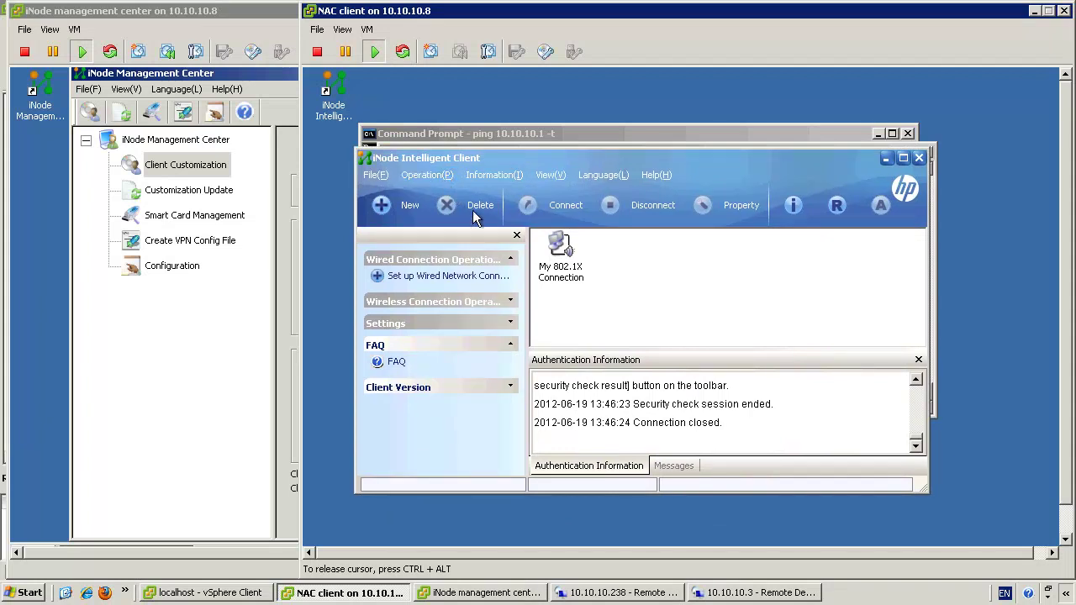
- Connect My 802.1X Connection with the saved credentials, then return to the IMC browser
click(557, 245)
click(536, 210)
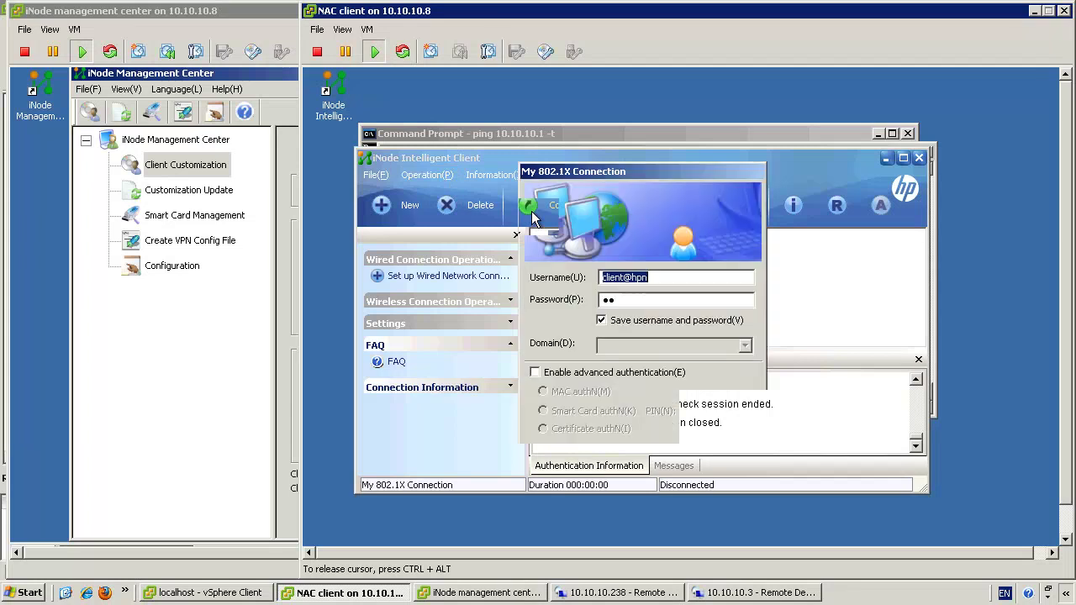
click(581, 464)
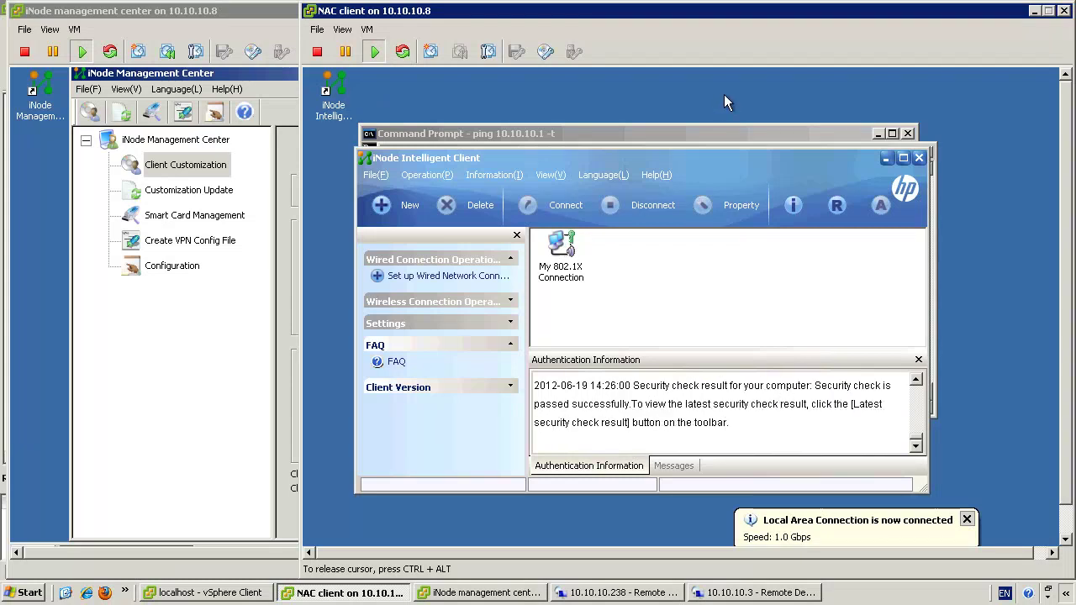
key(alt+Tab)
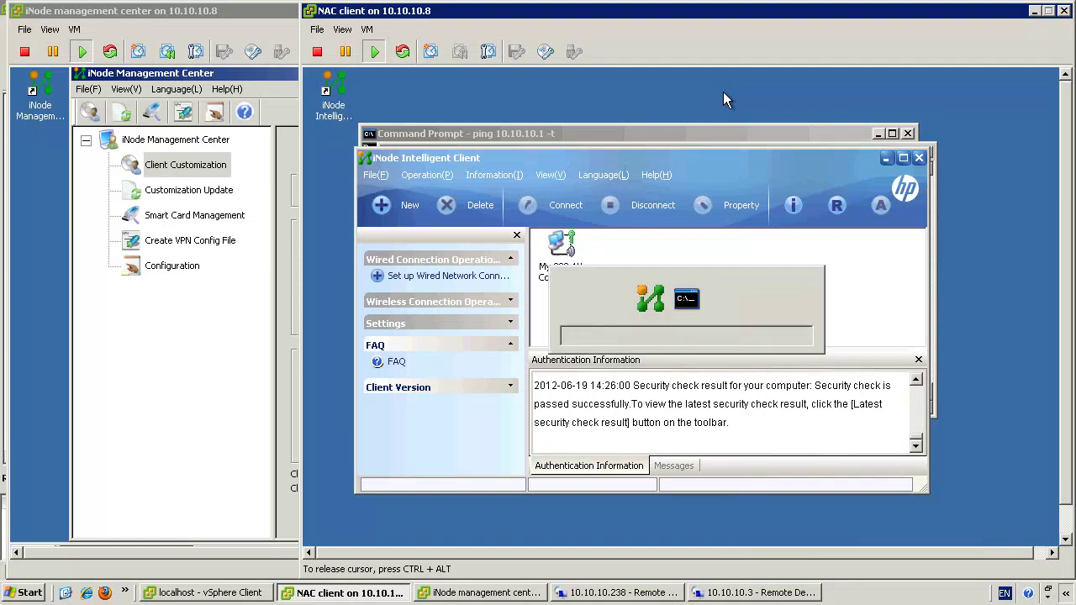
key(alt+Tab)
key(alt+Tab)
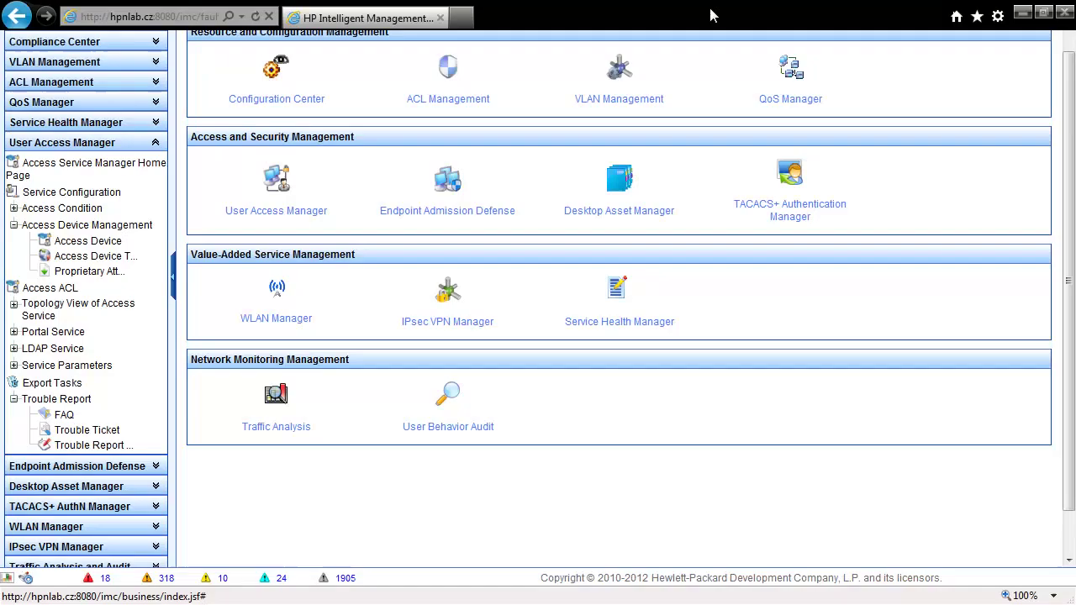
click(707, 15)
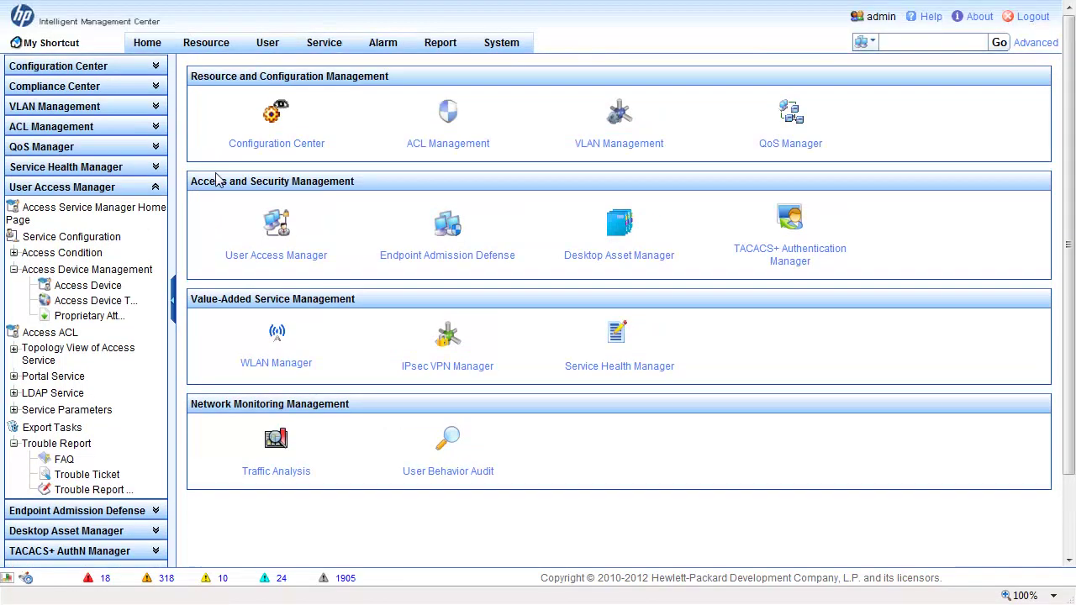
- Open User > Access User View > All Online Users and show asset details for computer INODE
click(264, 44)
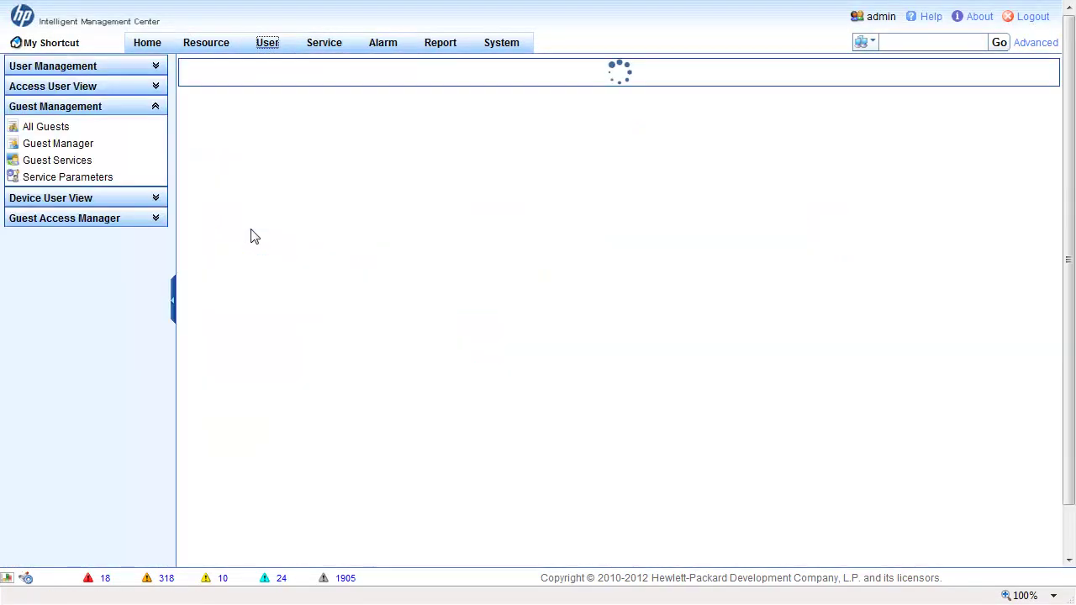
click(64, 87)
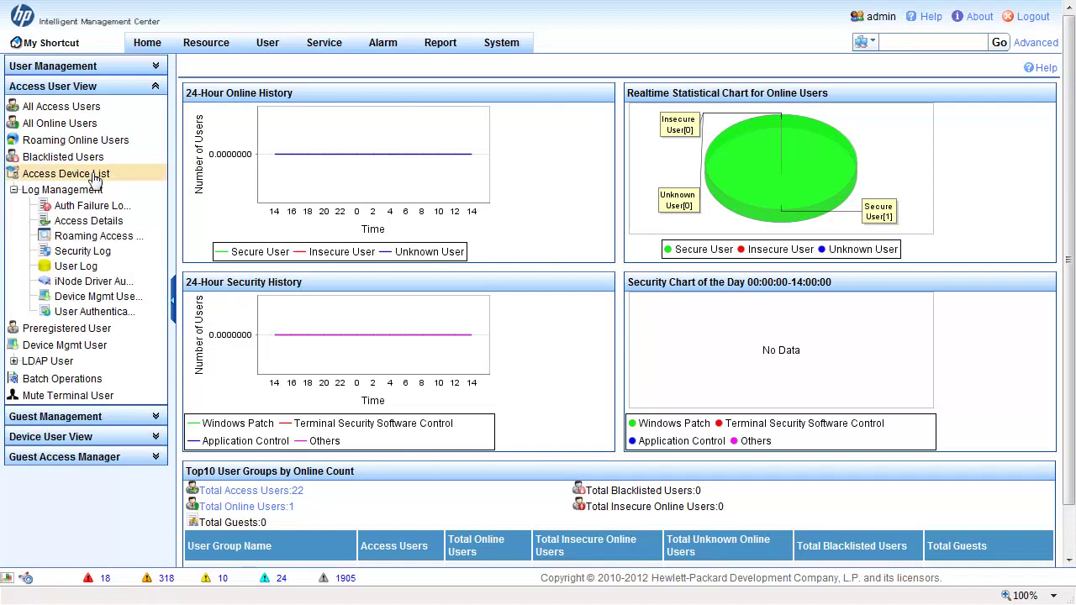
click(85, 128)
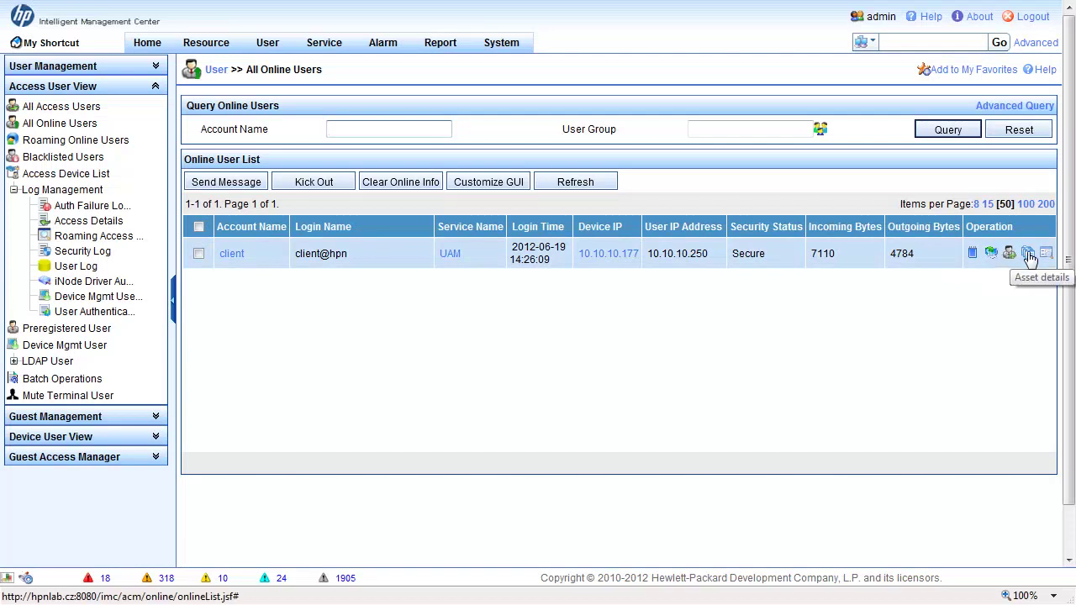
click(1029, 255)
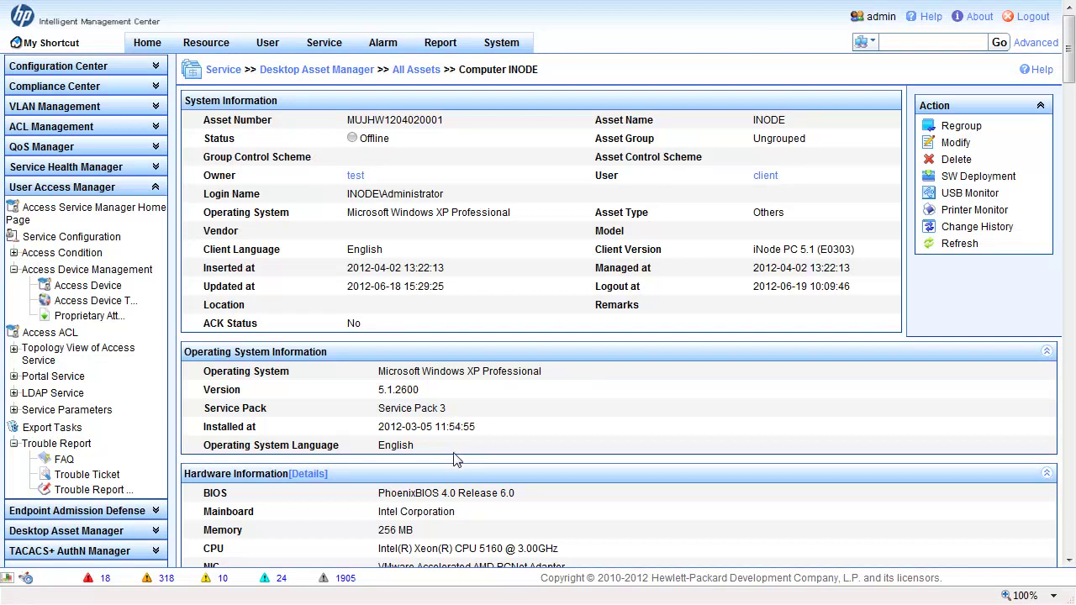
scroll(456, 459, down, 3)
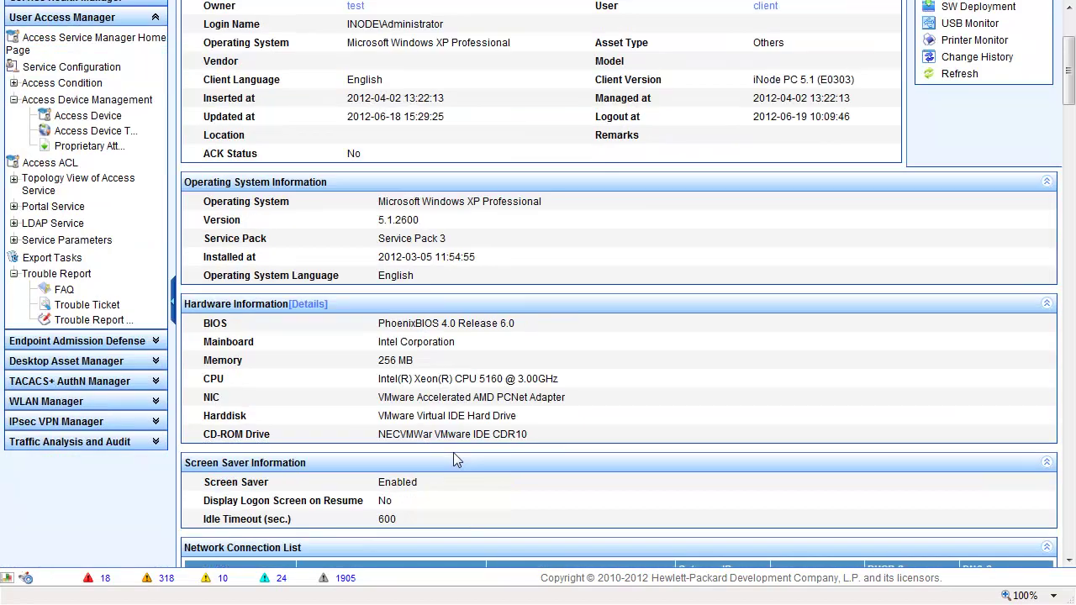
scroll(451, 459, up, 1)
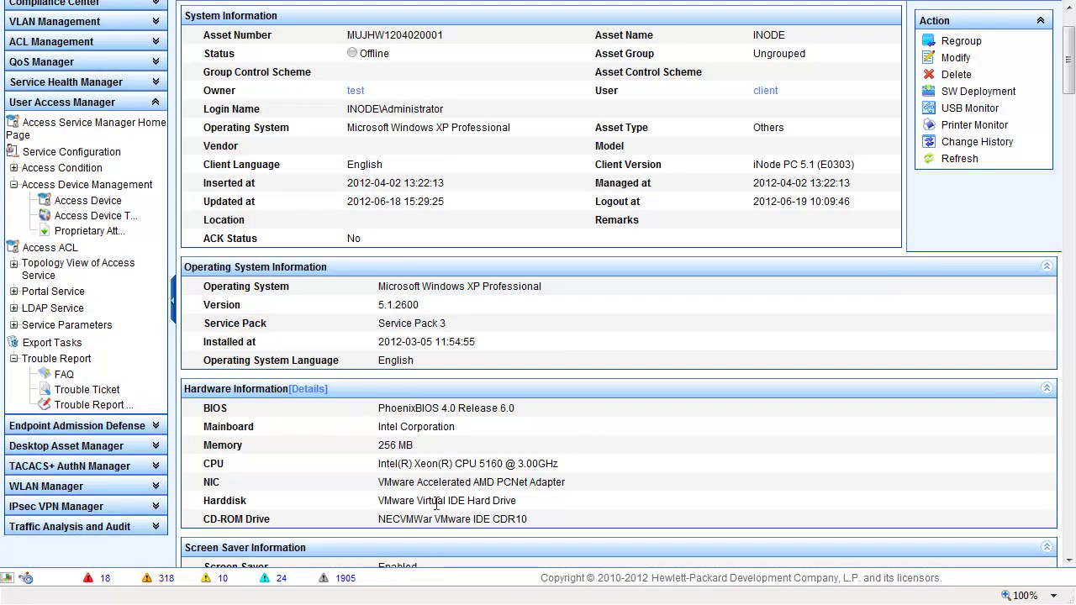
scroll(436, 502, down, 3)
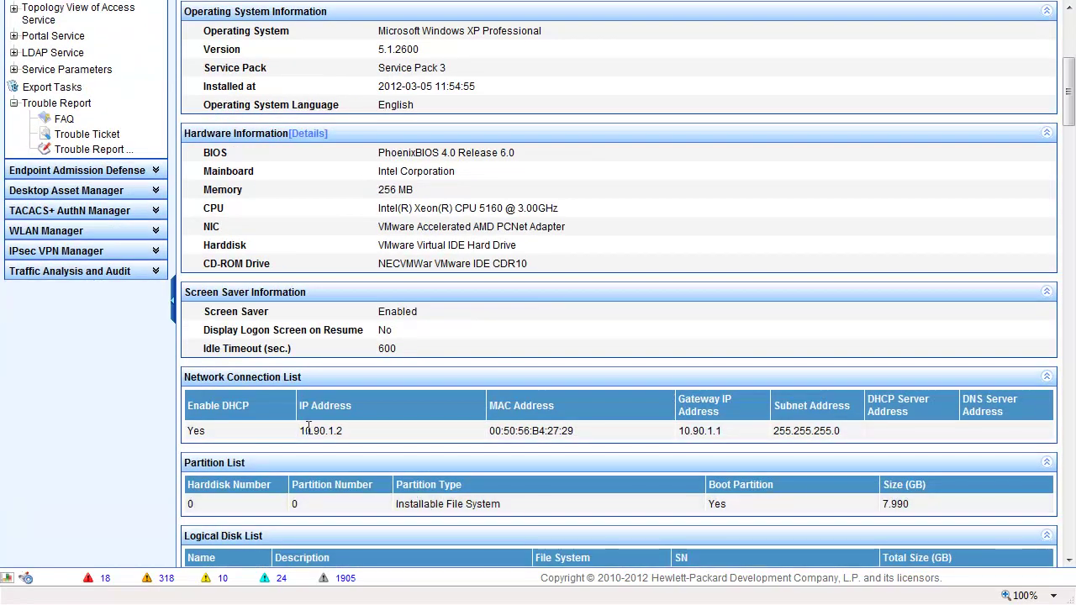
scroll(290, 446, down, 1)
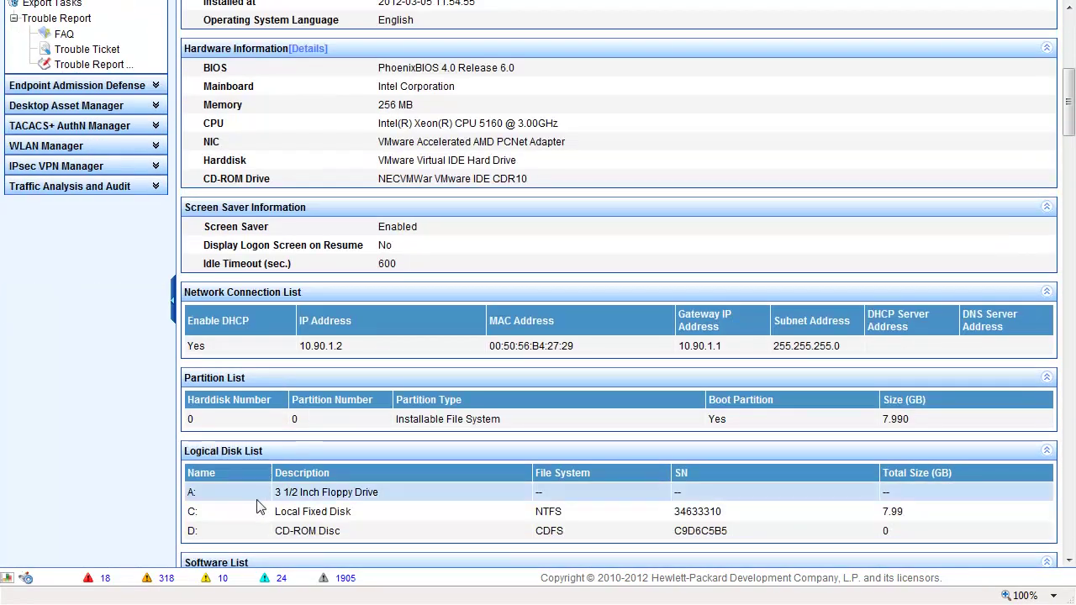
scroll(339, 520, down, 2)
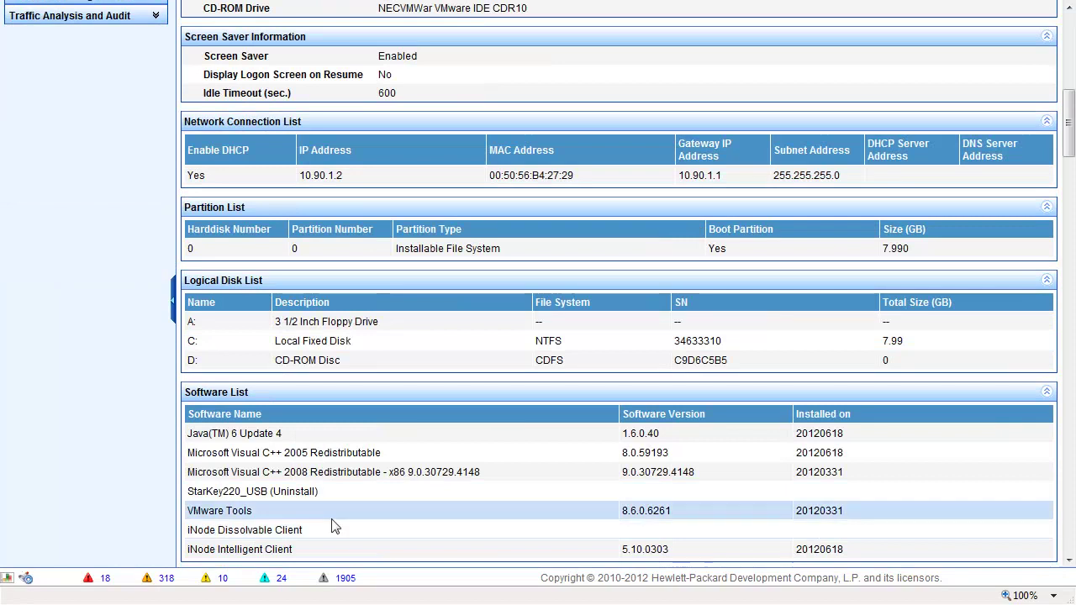
scroll(333, 524, down, 3)
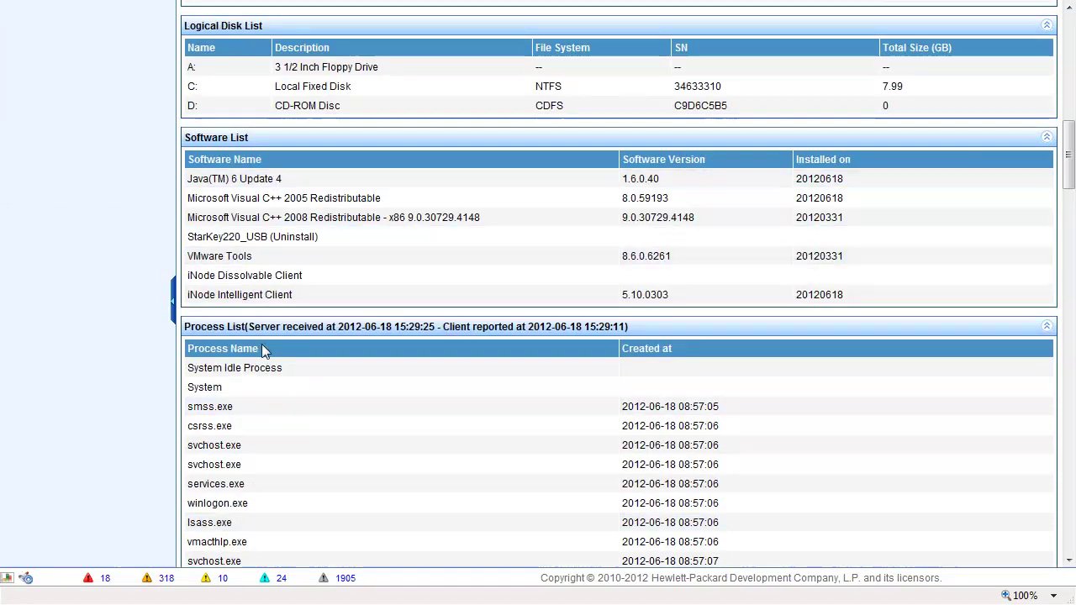
scroll(262, 344, down, 8)
drag(1071, 241, 1035, 32)
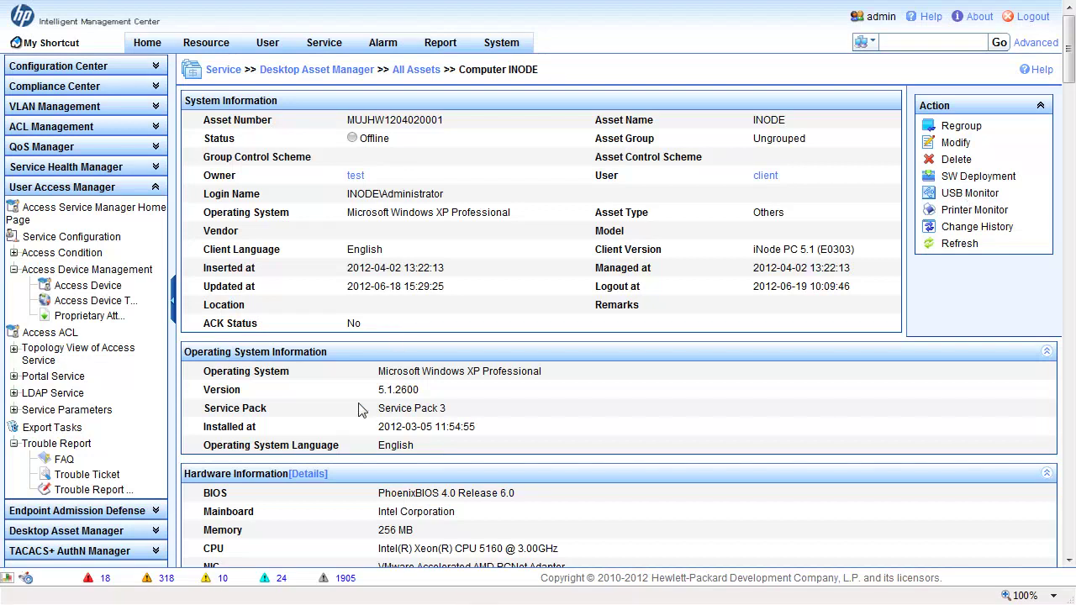
- Expand Endpoint Admission Defense and open Security Policy to list the Monitor security policy
click(123, 511)
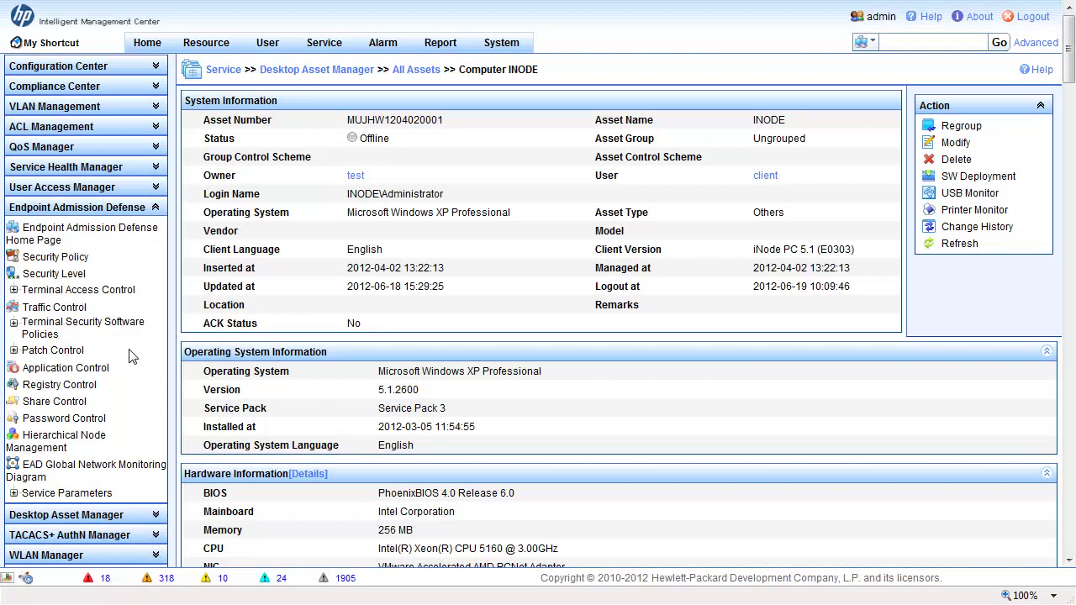
click(53, 257)
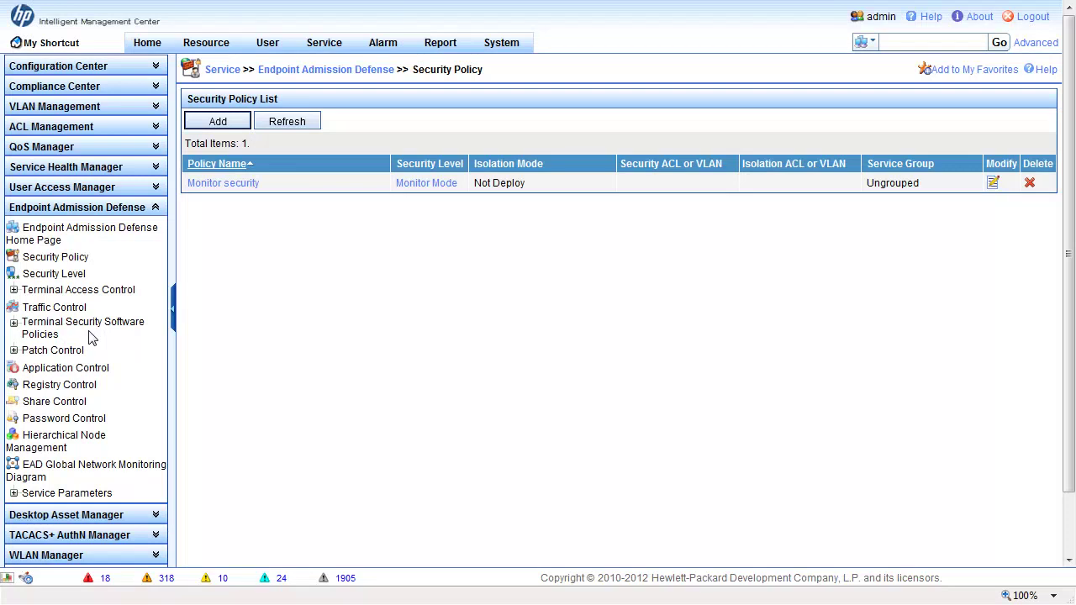
- Expand Terminal Access Control and Terminal Security Software Policies, then open Traffic Control
click(14, 290)
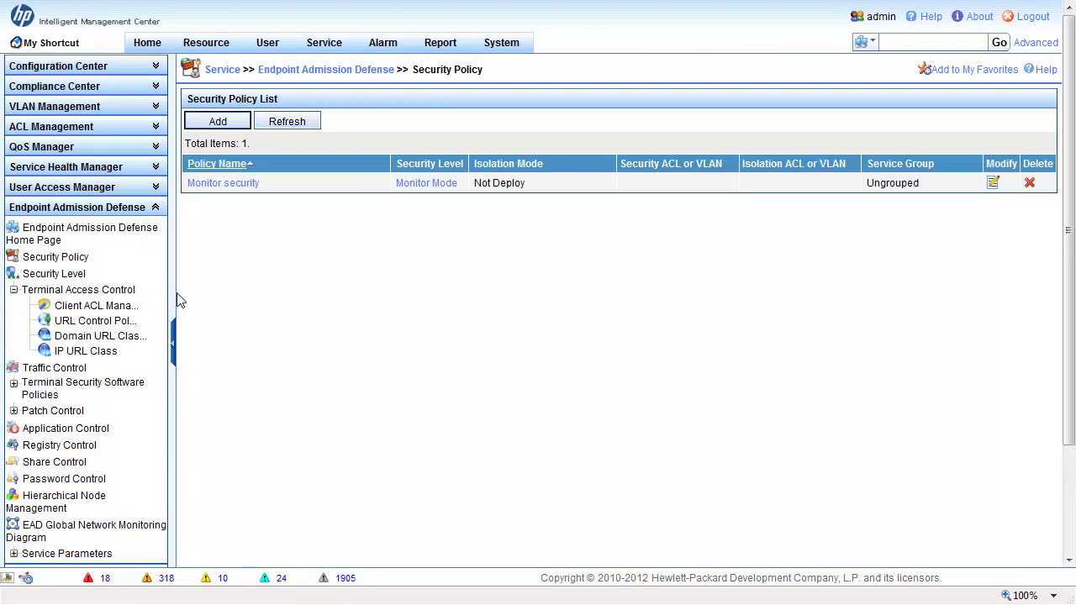
click(13, 382)
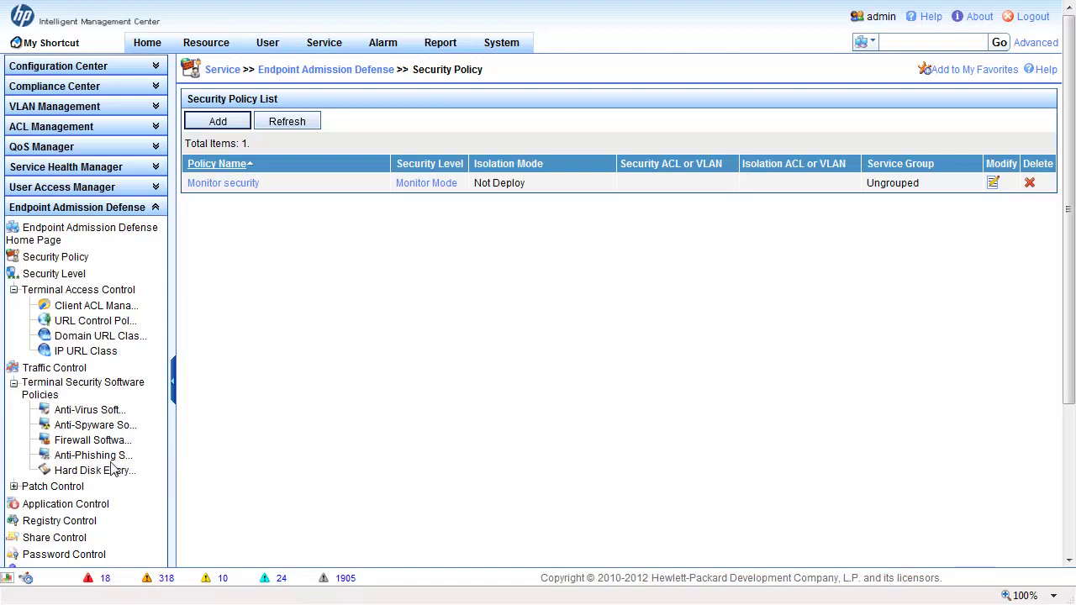
click(53, 371)
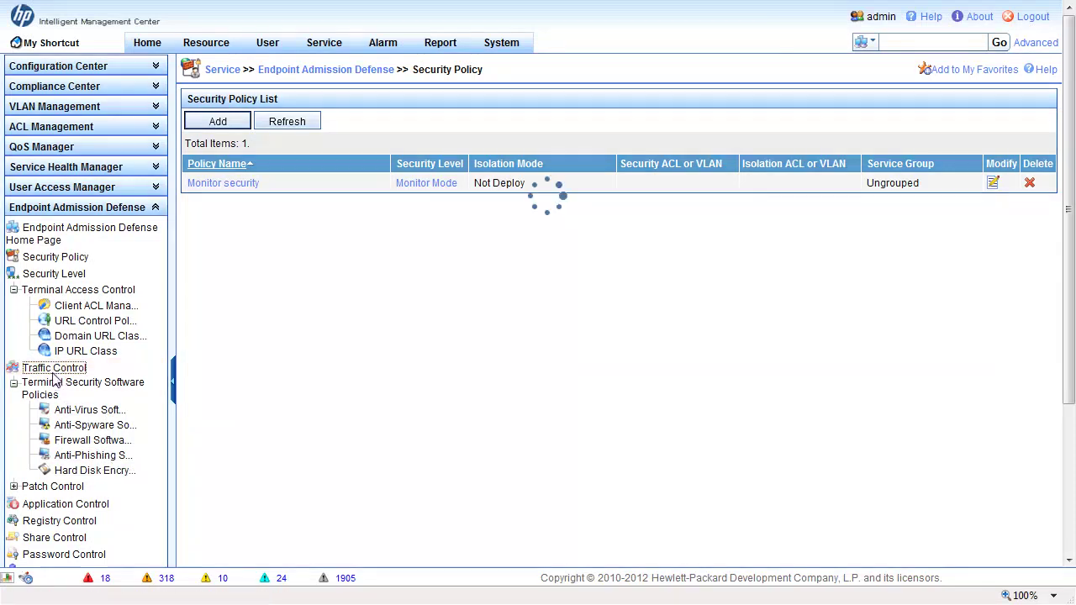
- Log back in to IMC with the operator name and password
text(admin)
key(Tab)
text(admin)
key(Return)
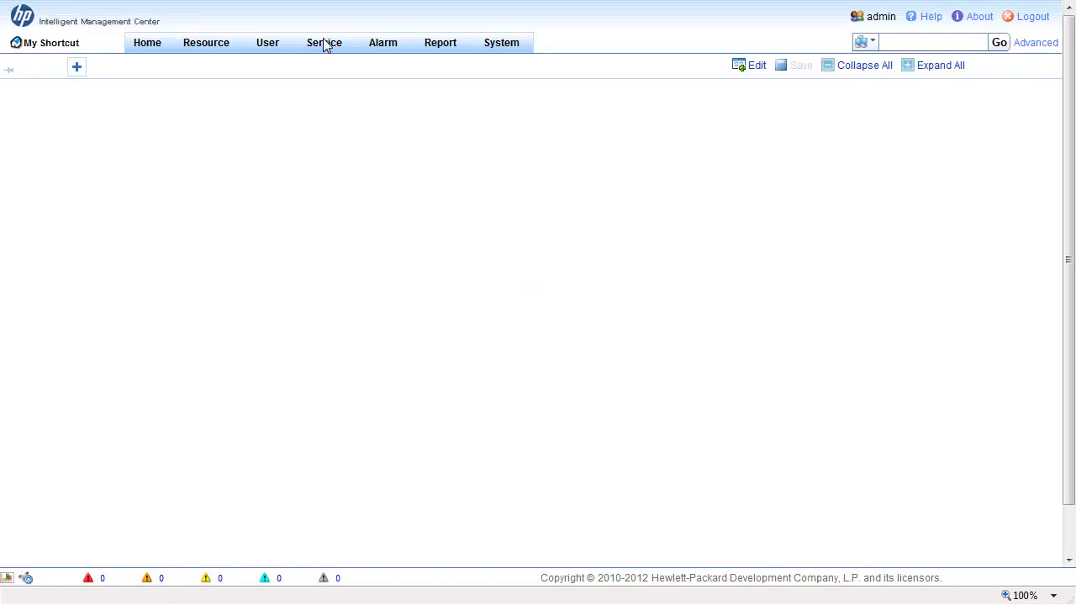
- Open the Endpoint Admission Defense Registry Control list under Application Control, which is empty
mouse_move(326, 49)
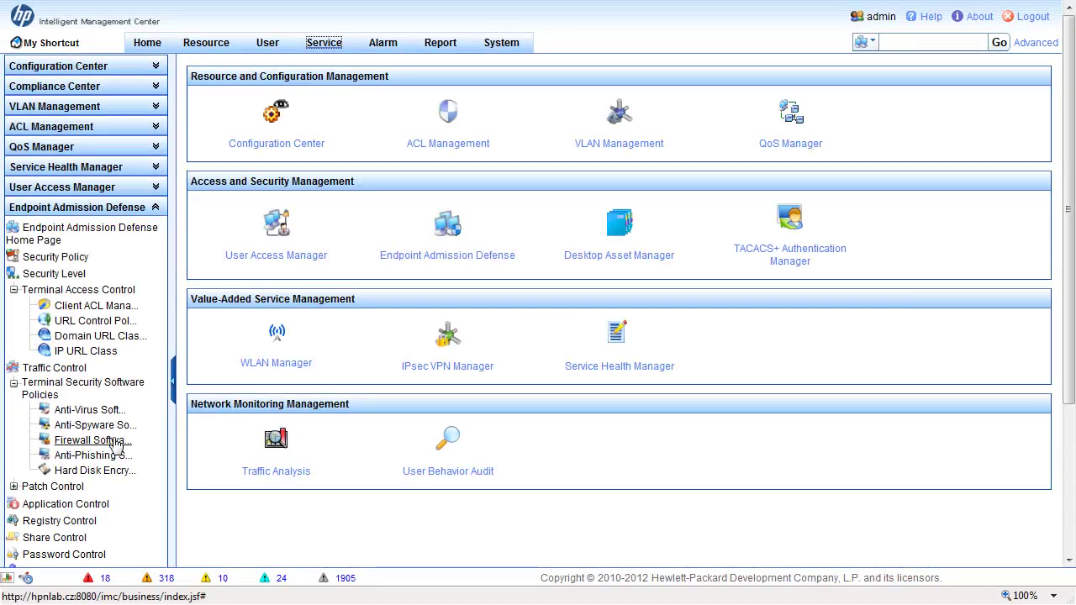
scroll(110, 421, down, 2)
click(66, 334)
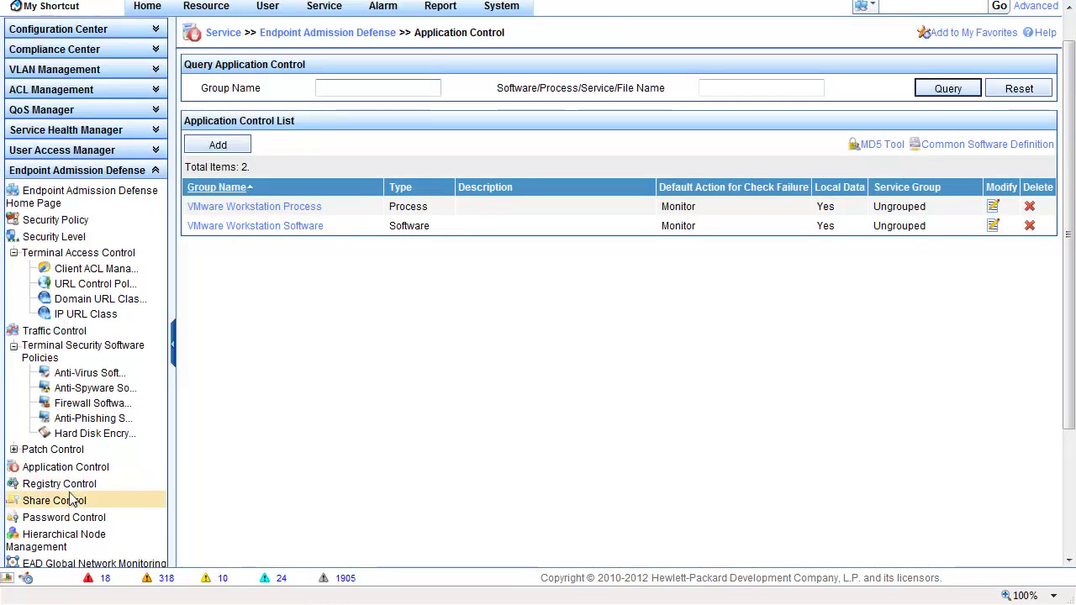
click(74, 488)
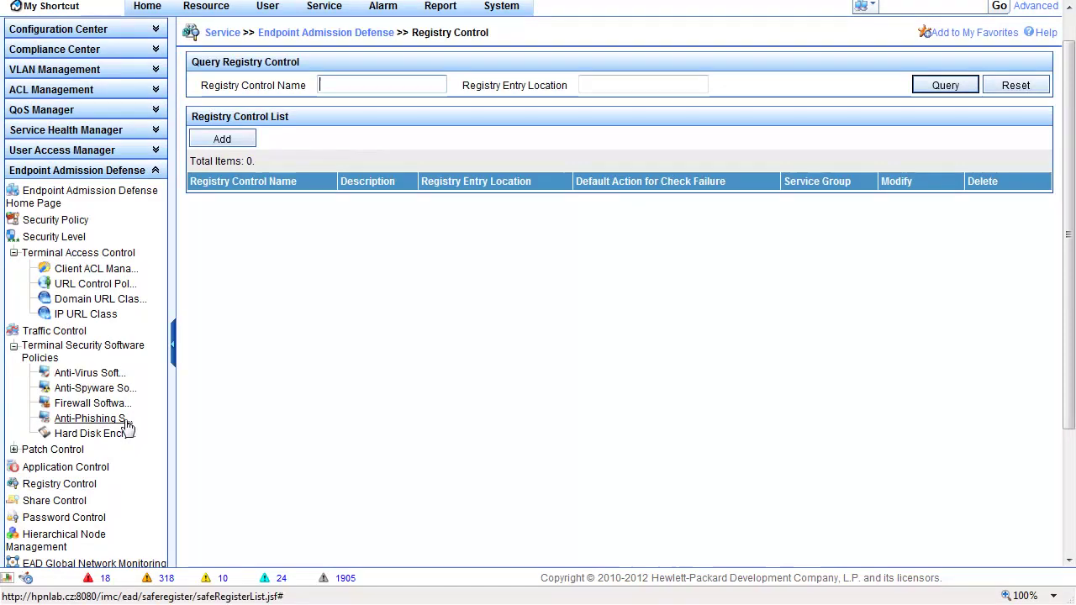
- Collapse Endpoint Admission Defense in the sidebar and expand Desktop Asset Manager
scroll(124, 433, down, 4)
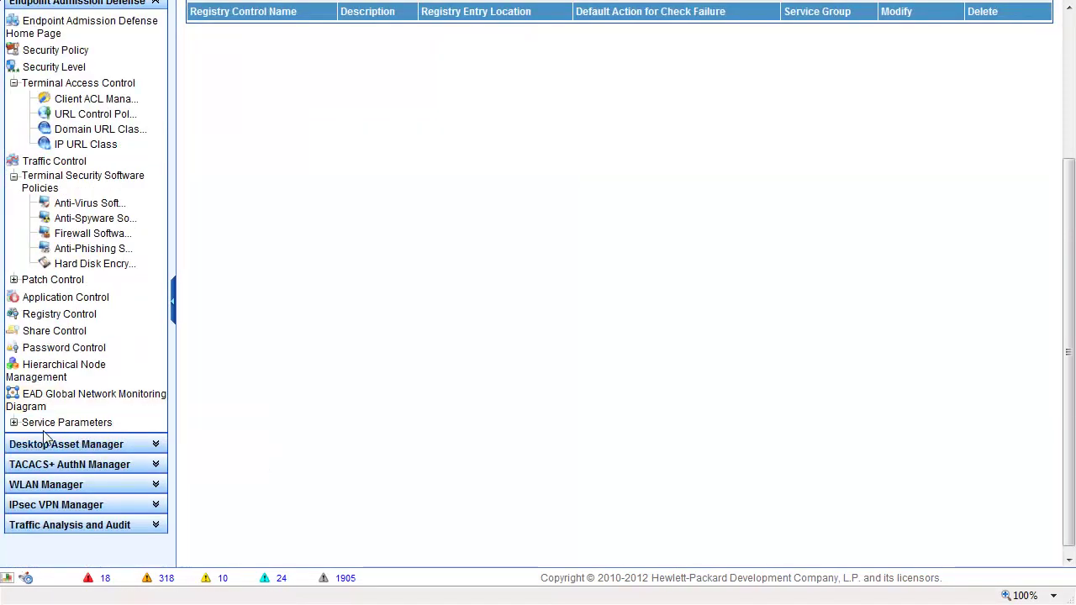
scroll(25, 441, up, 5)
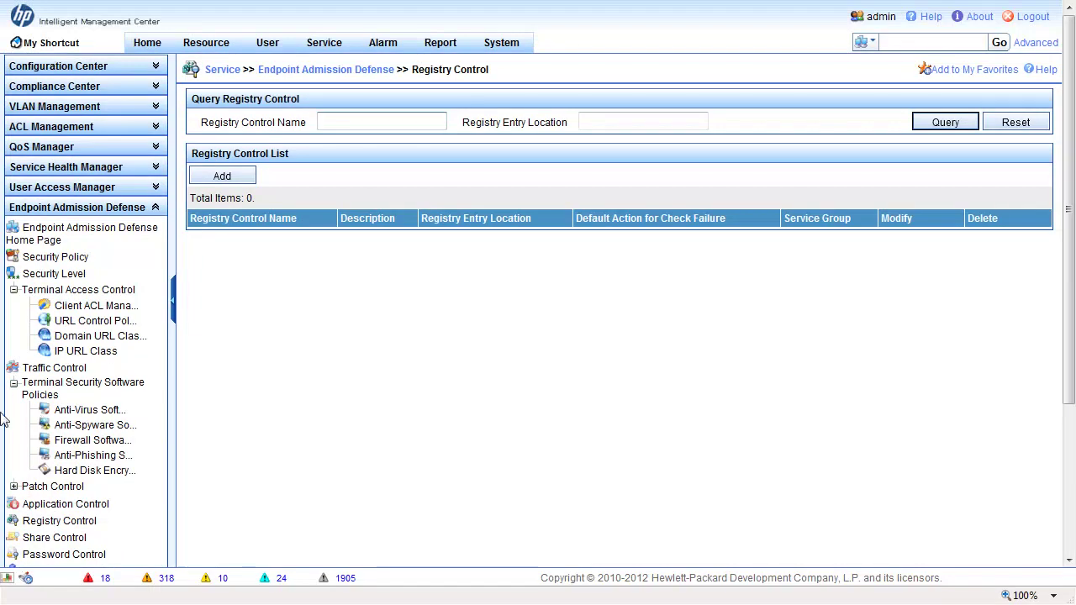
click(150, 211)
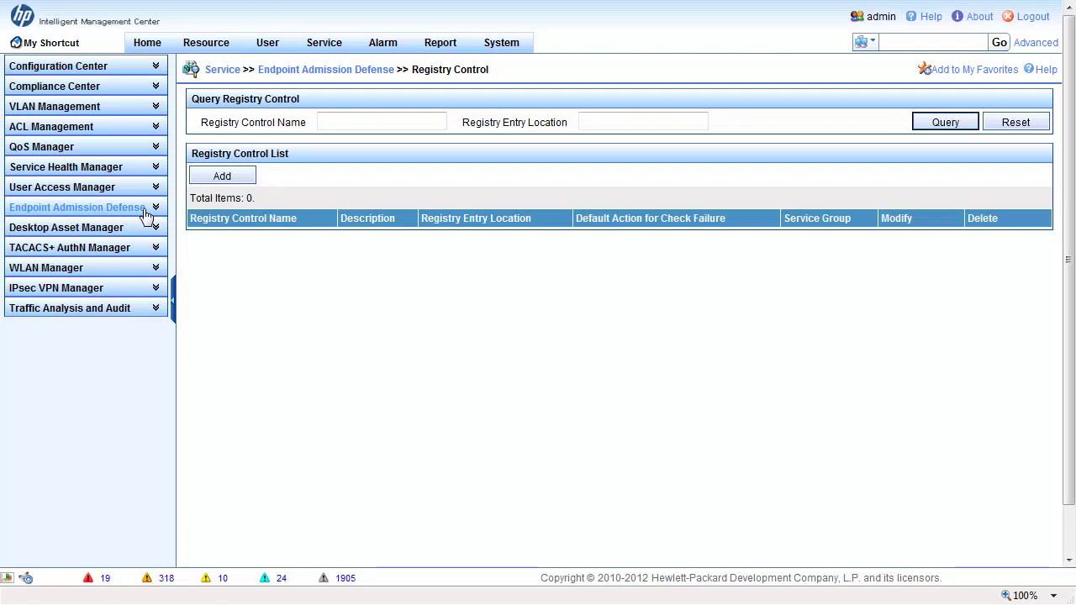
click(120, 228)
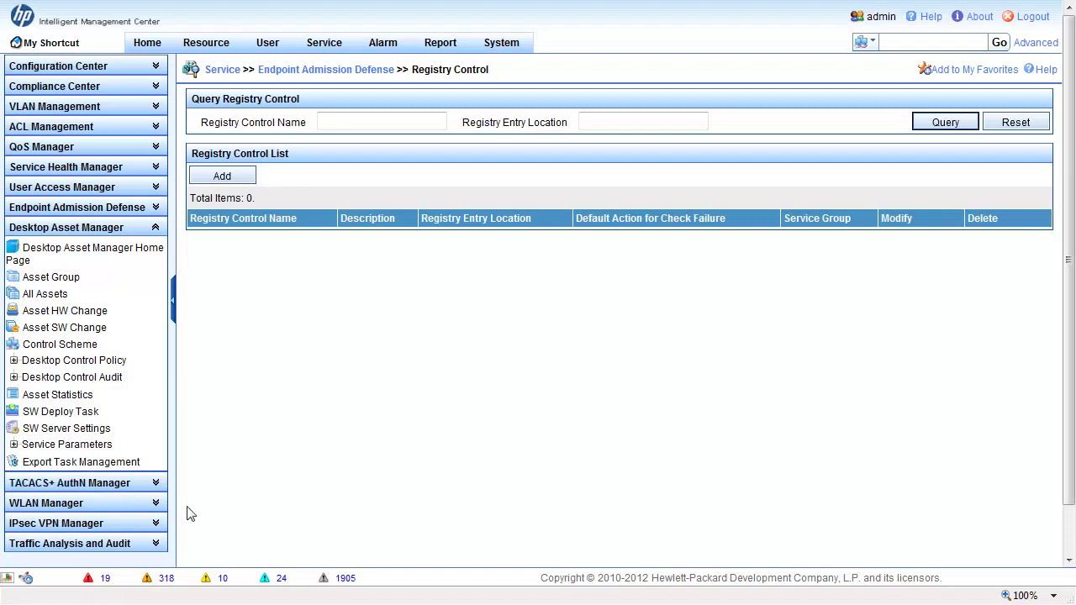
- Show Asset HW Change, listing INODE's 2012-06-18 Reinstall OS harddisk change, and expand Desktop Control Audit
click(74, 313)
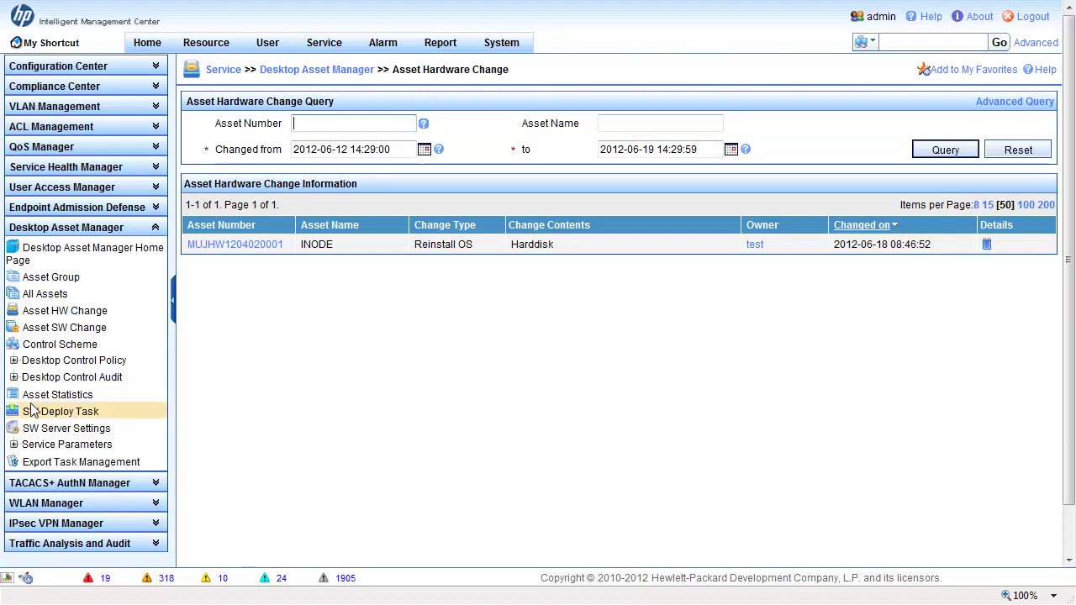
click(14, 378)
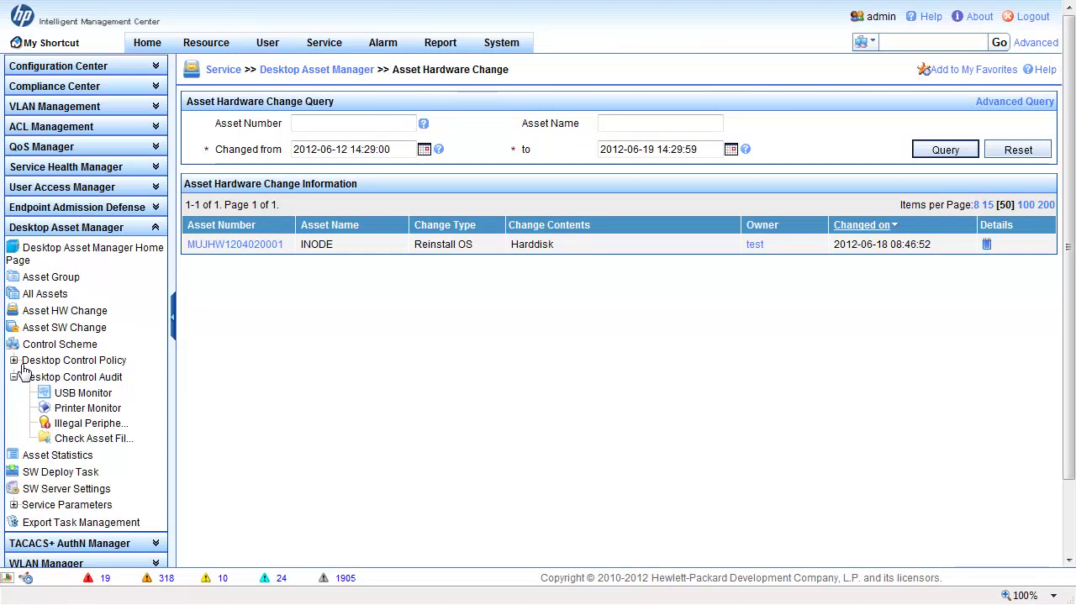
- Collapse Desktop Control Audit and Desktop Asset Manager, then expand User Access Manager in the navigation
click(13, 377)
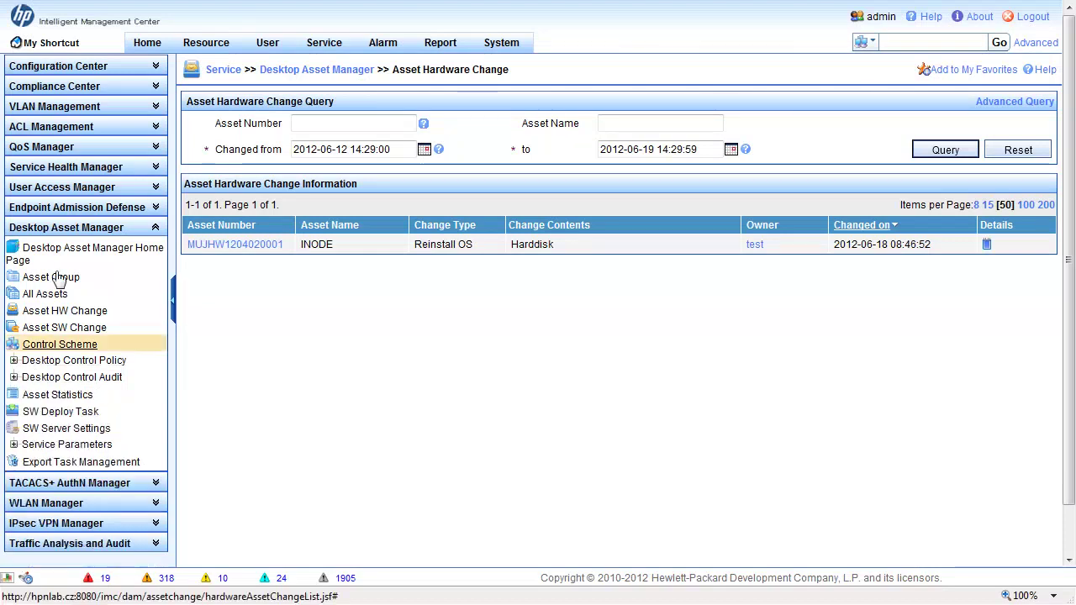
click(63, 229)
click(50, 187)
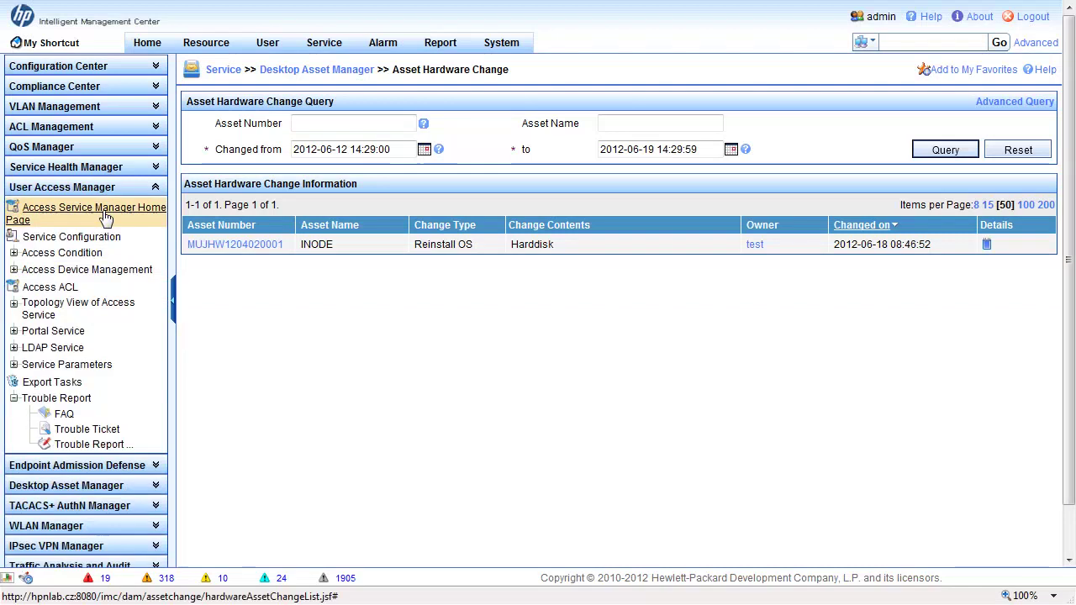